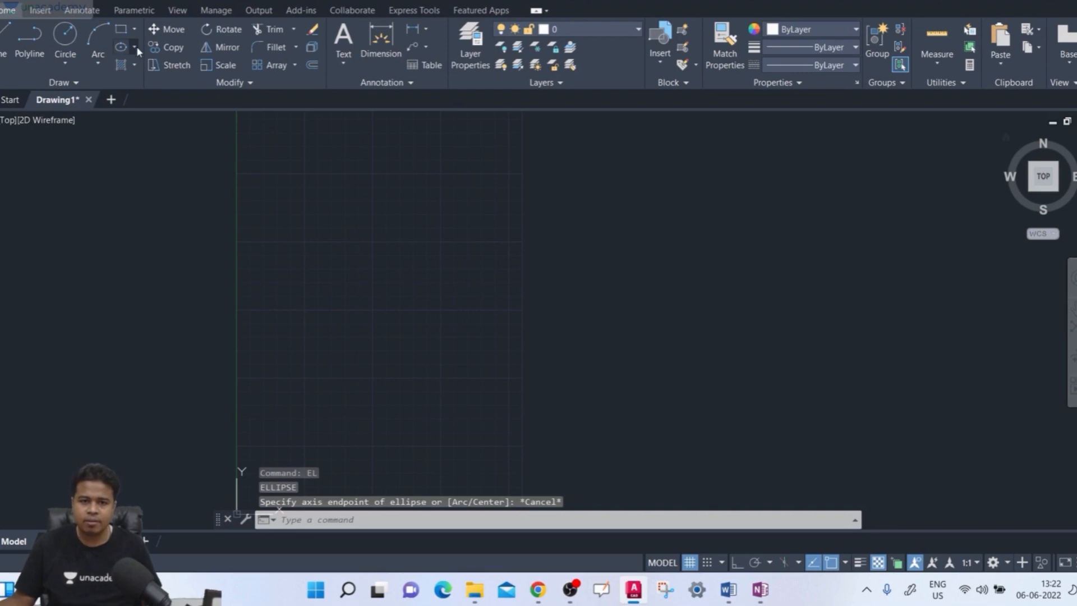
click(136, 47)
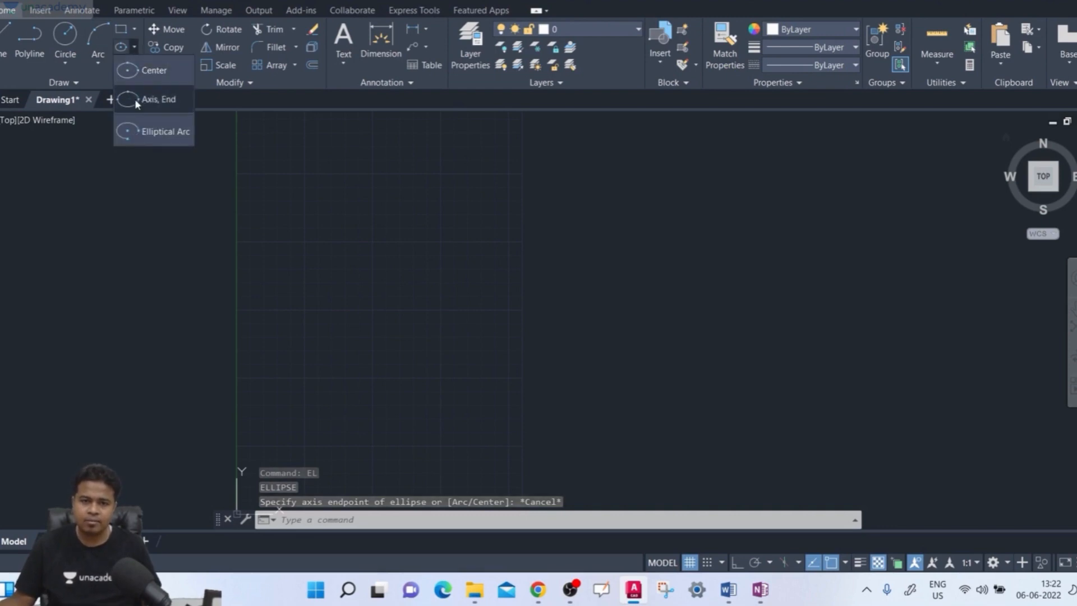
click(332, 240)
click(292, 309)
Step: Draw a horizontal line 200 units long from just beside the Y axis with ortho mode switched on
text(1)
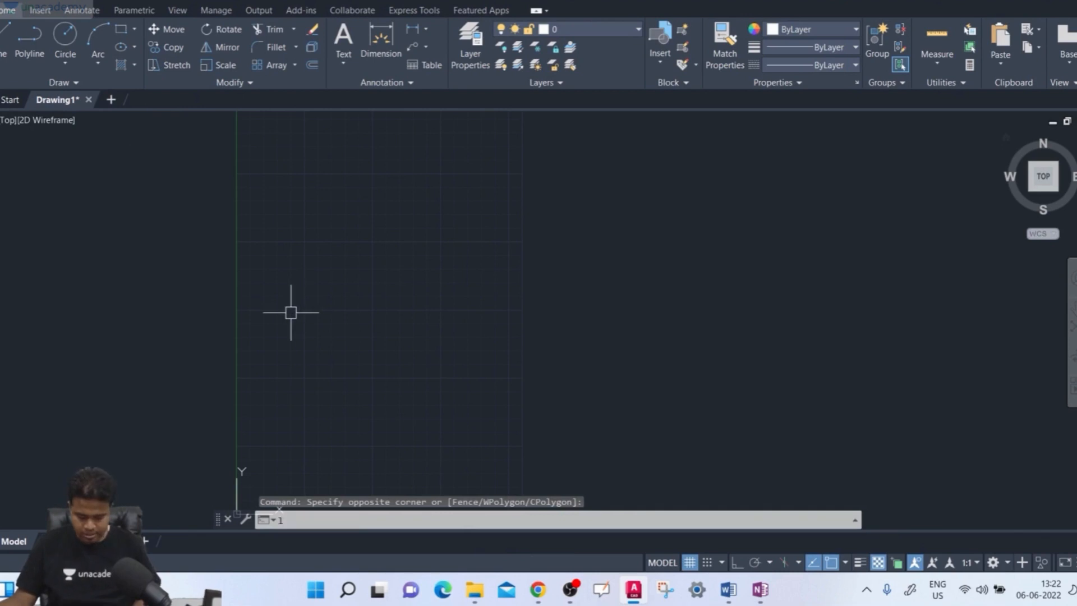
key(Return)
click(242, 321)
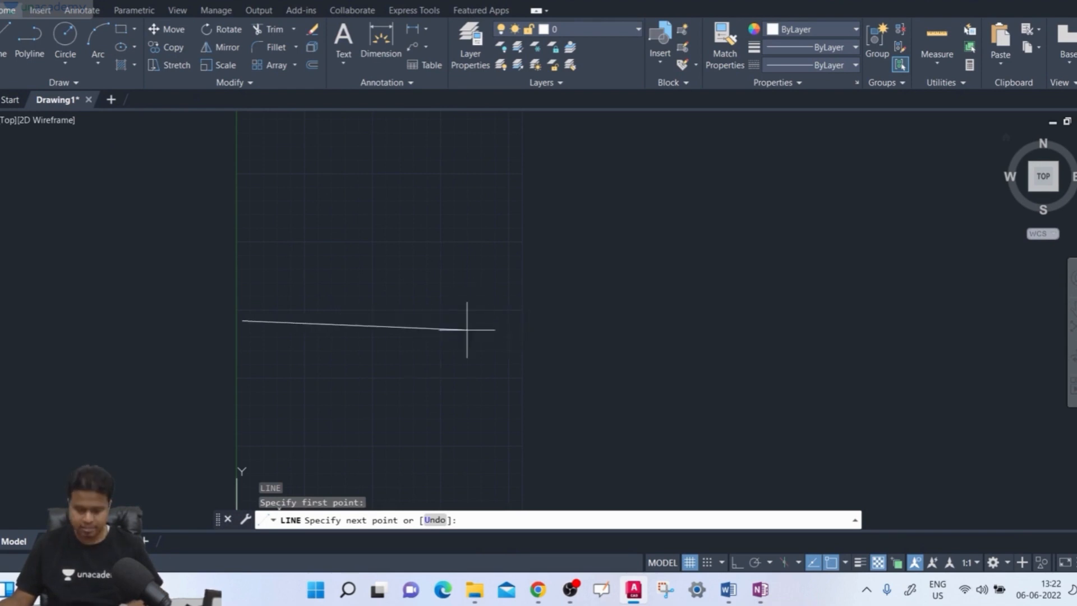
key(F8)
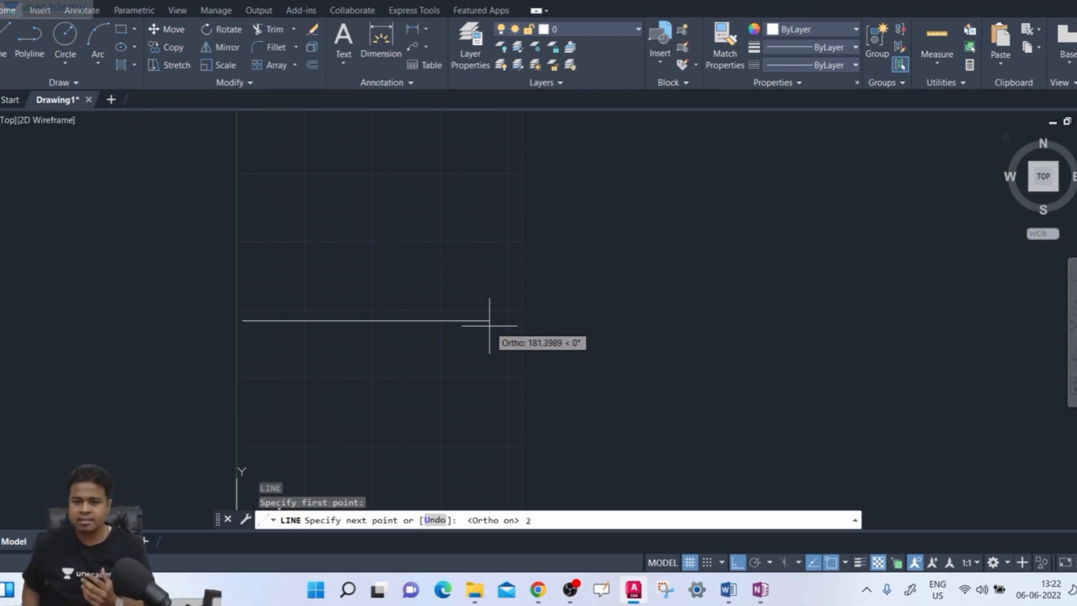
key(Return)
key(Return)
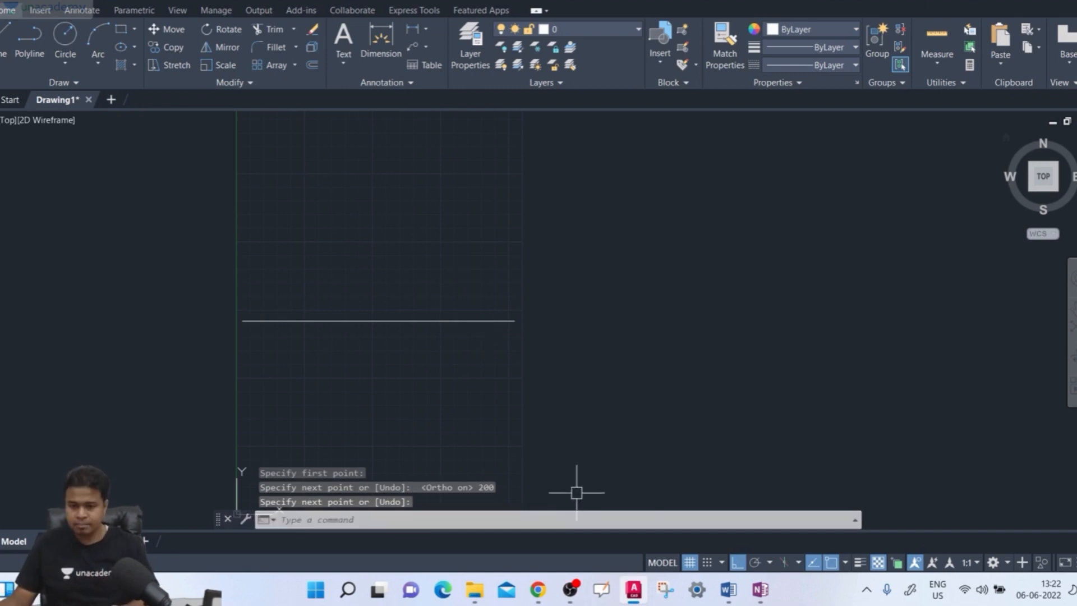
Step: Draw a vertical line 100 units long downward in the empty area beside the horizontal line
key(Return)
click(52, 258)
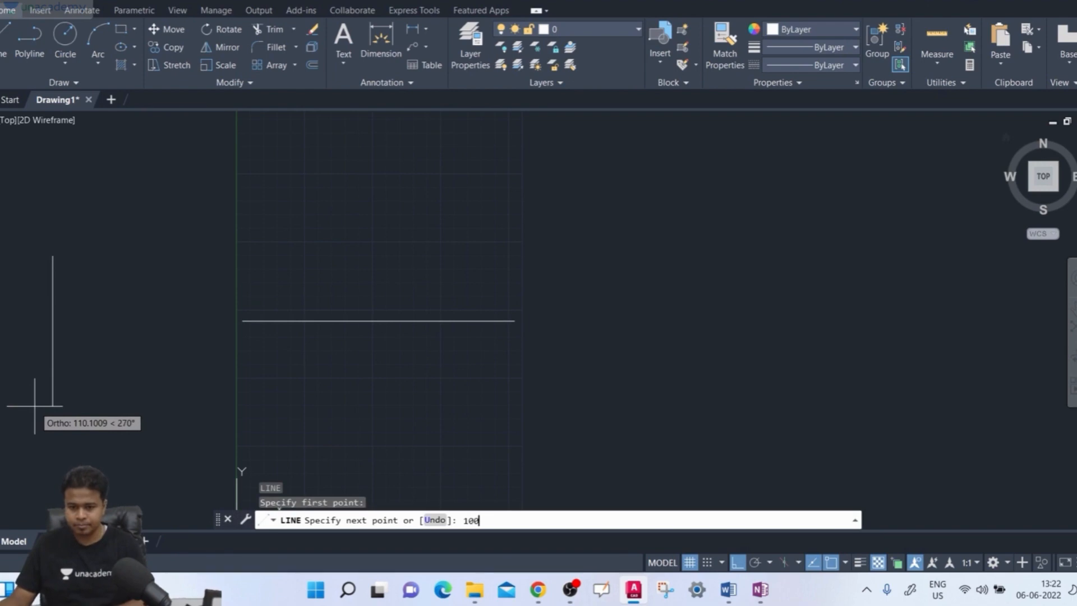
text(100)
key(Return)
key(Return)
Step: Move the vertical line by its midpoint onto the midpoint of the horizontal line to form crossed axes
middle_drag(108, 380, 95, 392)
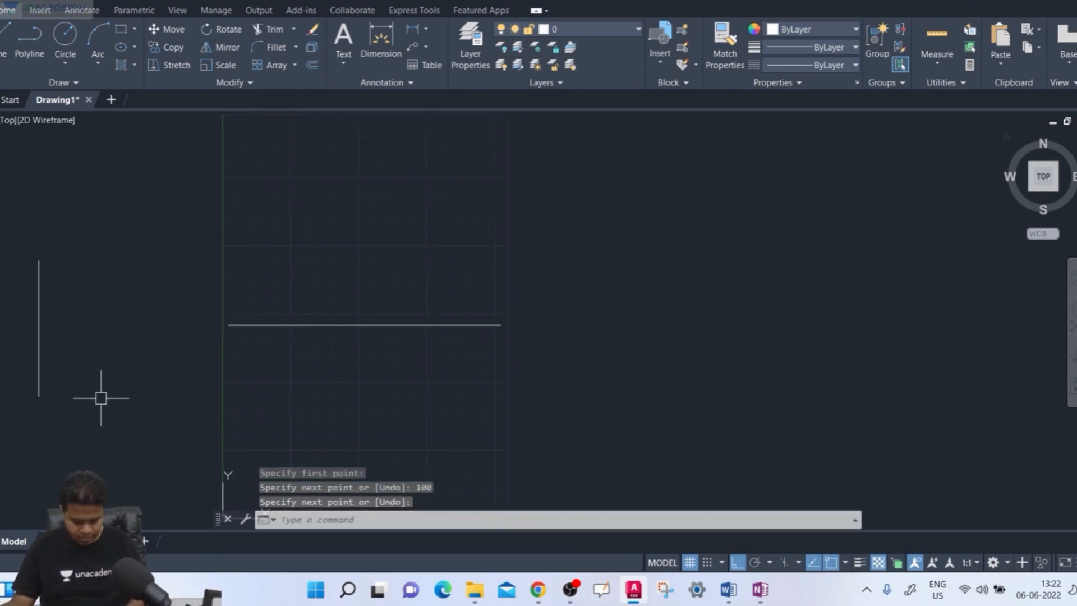
text(m)
key(Return)
click(95, 341)
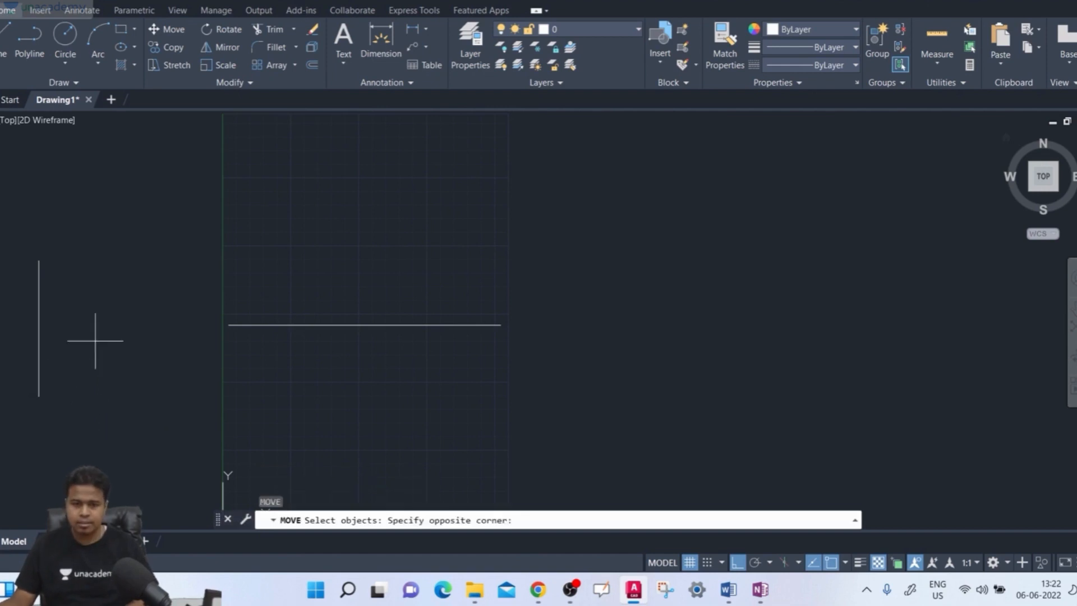
click(12, 387)
key(Return)
click(38, 329)
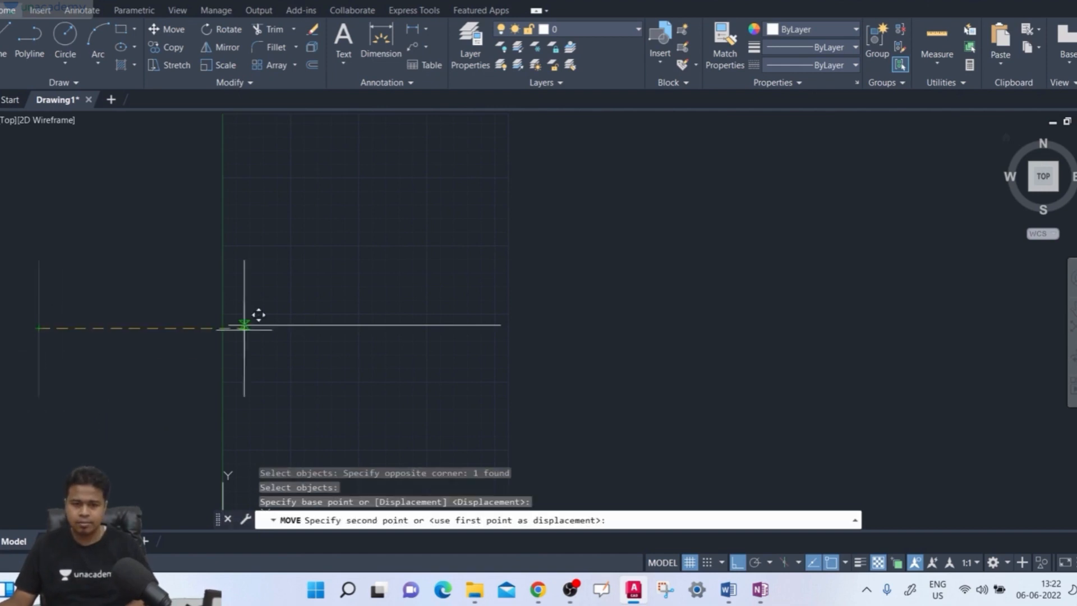
click(365, 325)
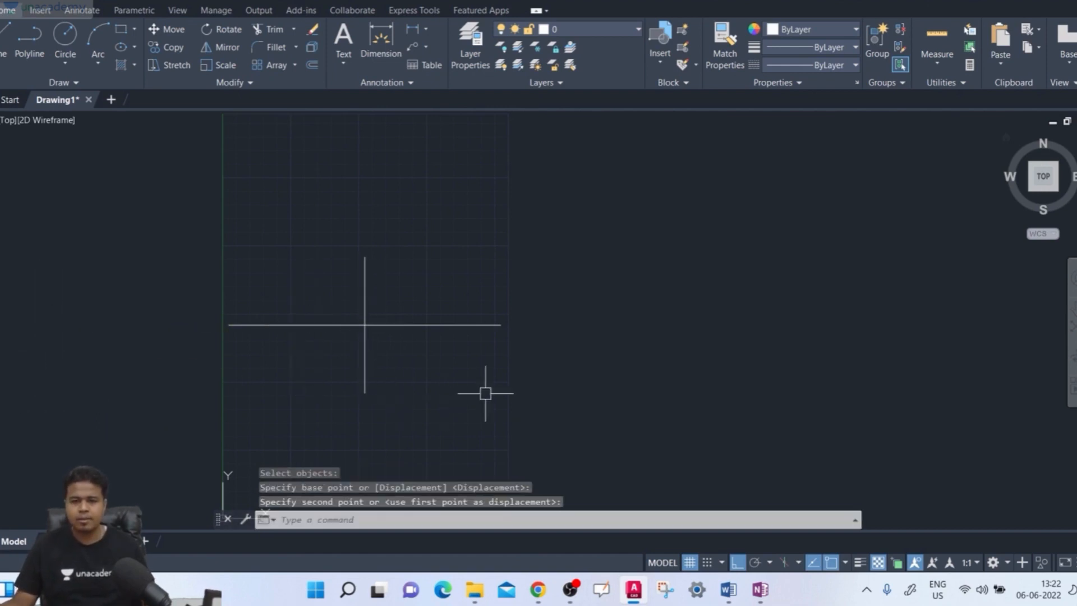
key(Escape)
Step: Draw an ellipse through both ends of the horizontal line, ending its other axis at the vertical line's lower endpoint
text(el)
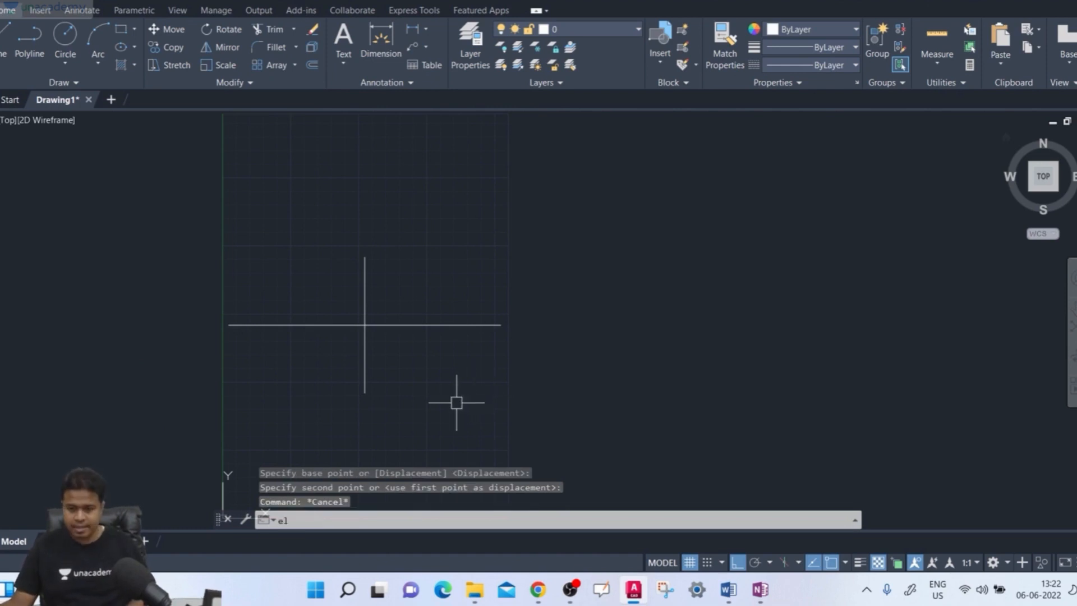
key(Return)
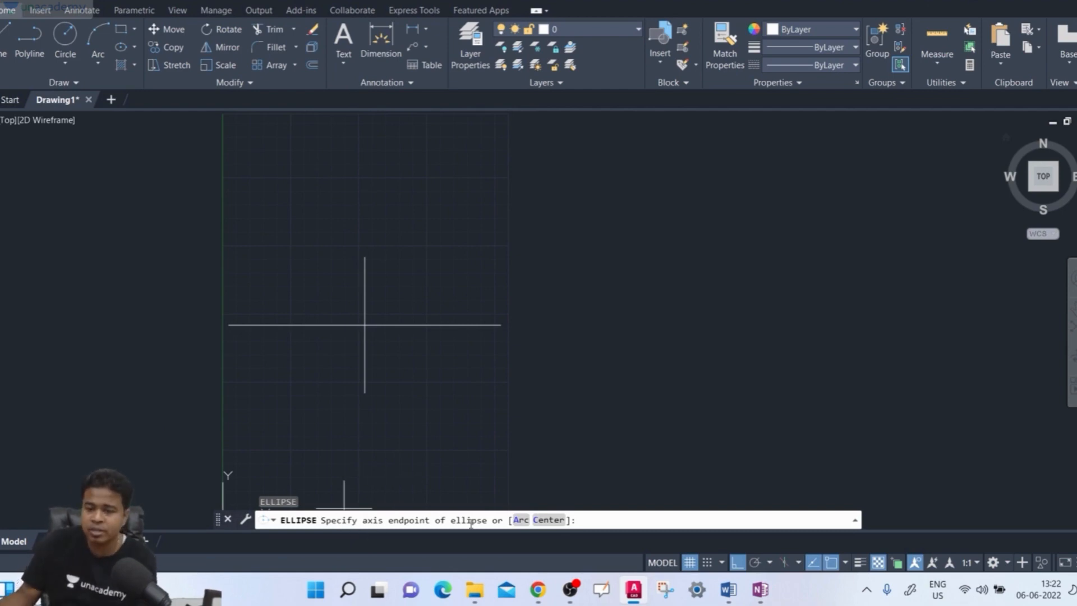
click(229, 325)
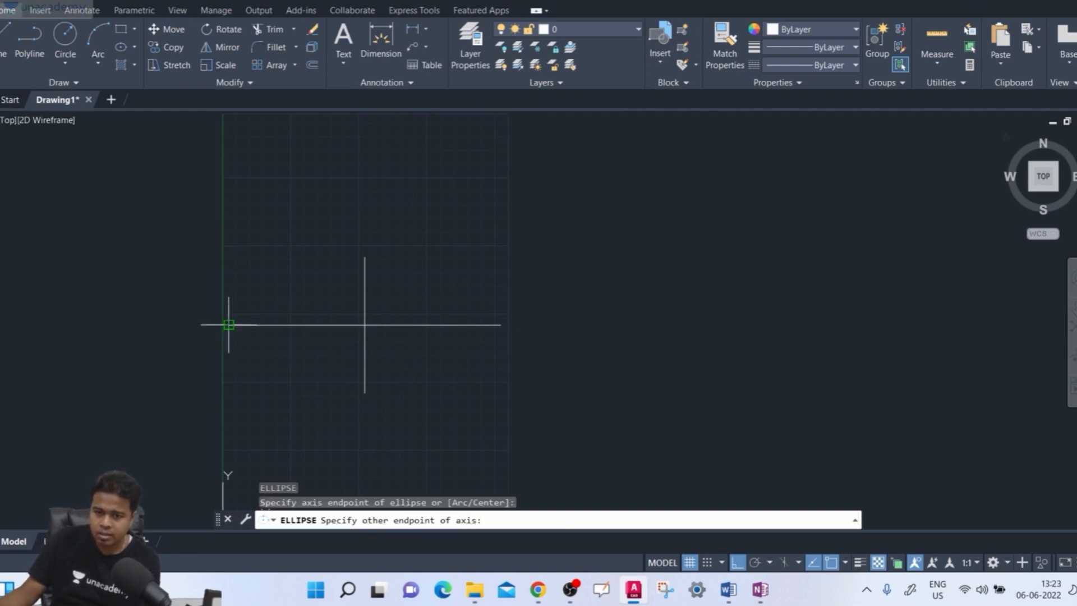
click(501, 325)
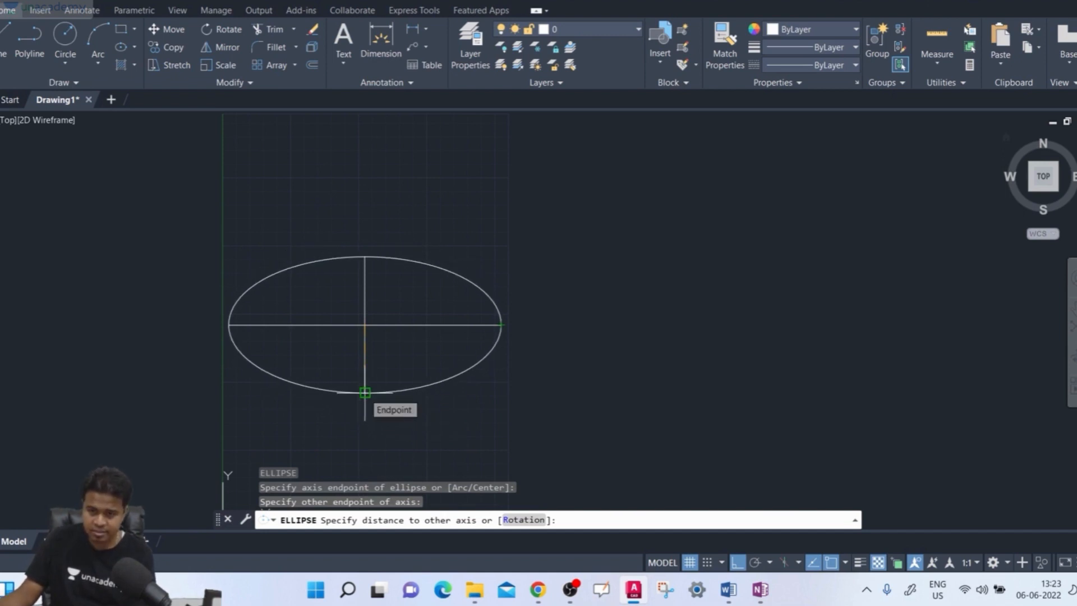
click(365, 393)
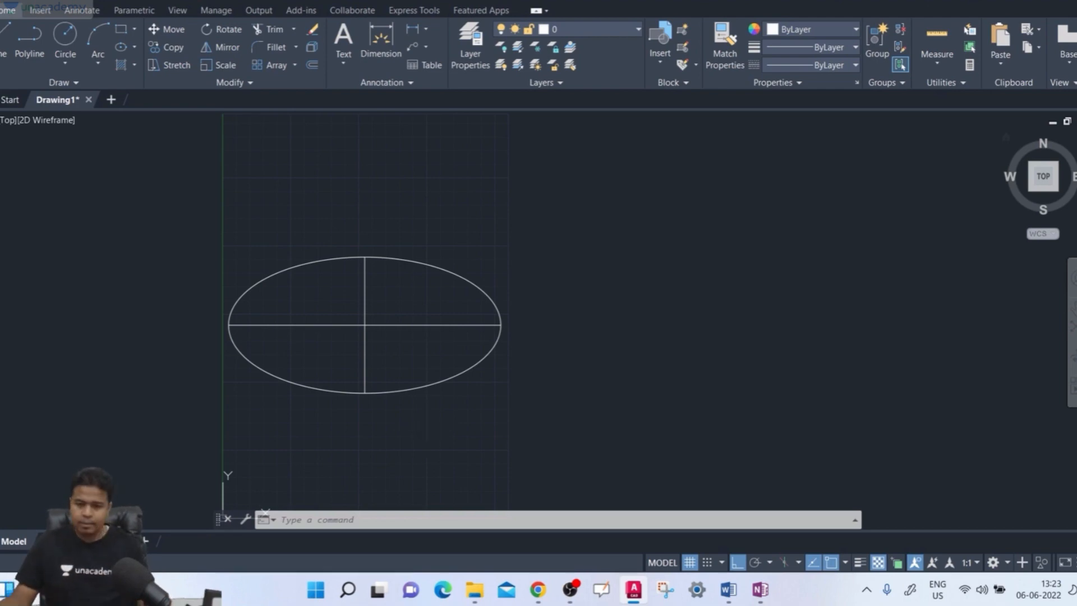
key(Escape)
key(Escape)
click(459, 257)
click(432, 302)
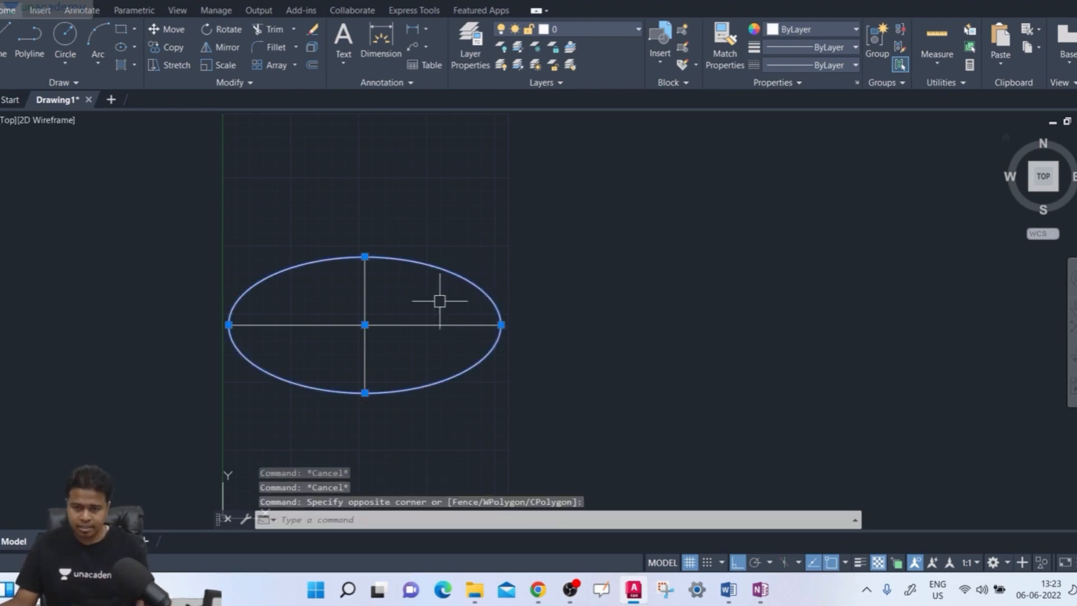
key(Escape)
Step: Copy the two crossed axis lines from their intersection horizontally to the empty area right of the ellipse
text(c)
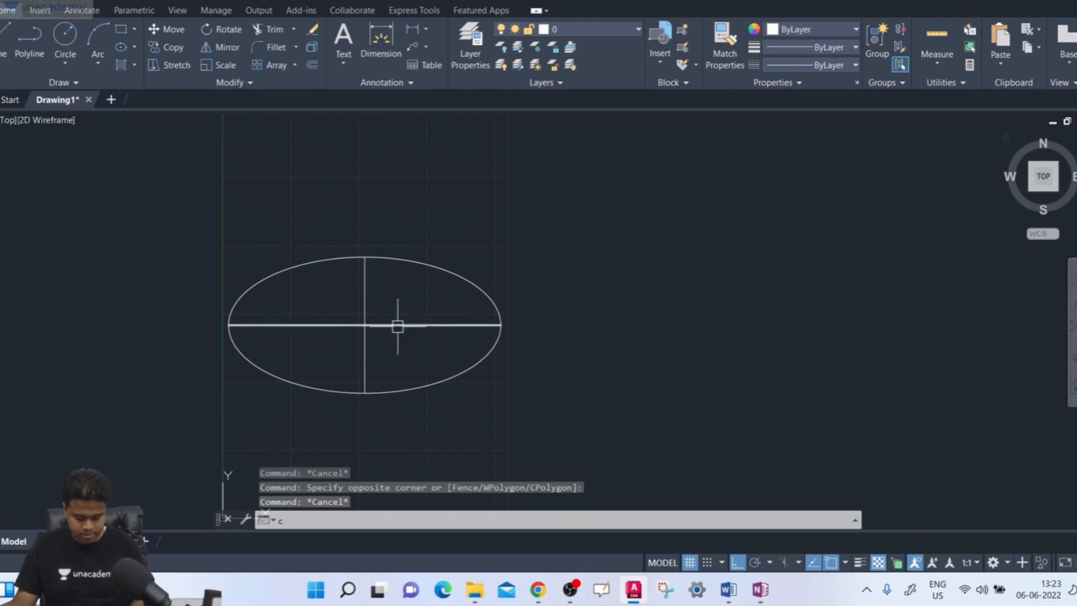
text(t o)
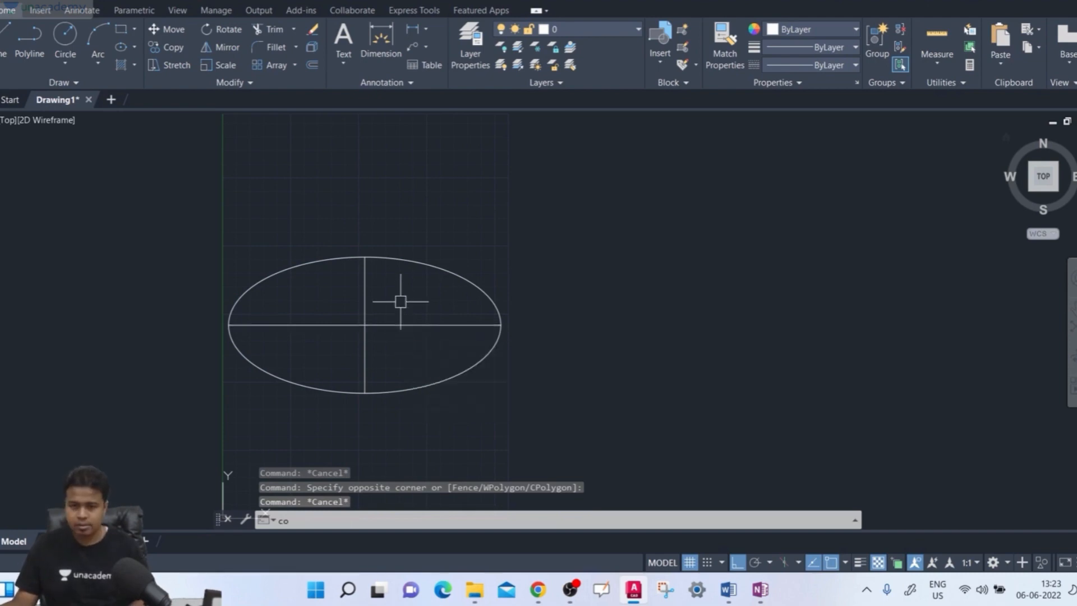
key(Return)
click(400, 302)
click(331, 355)
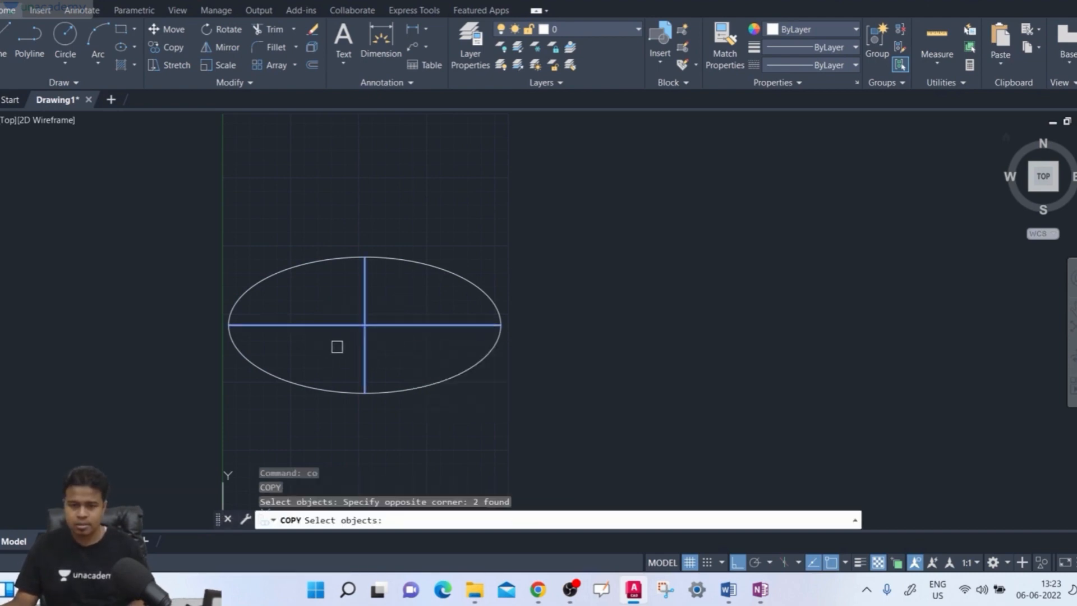
key(Return)
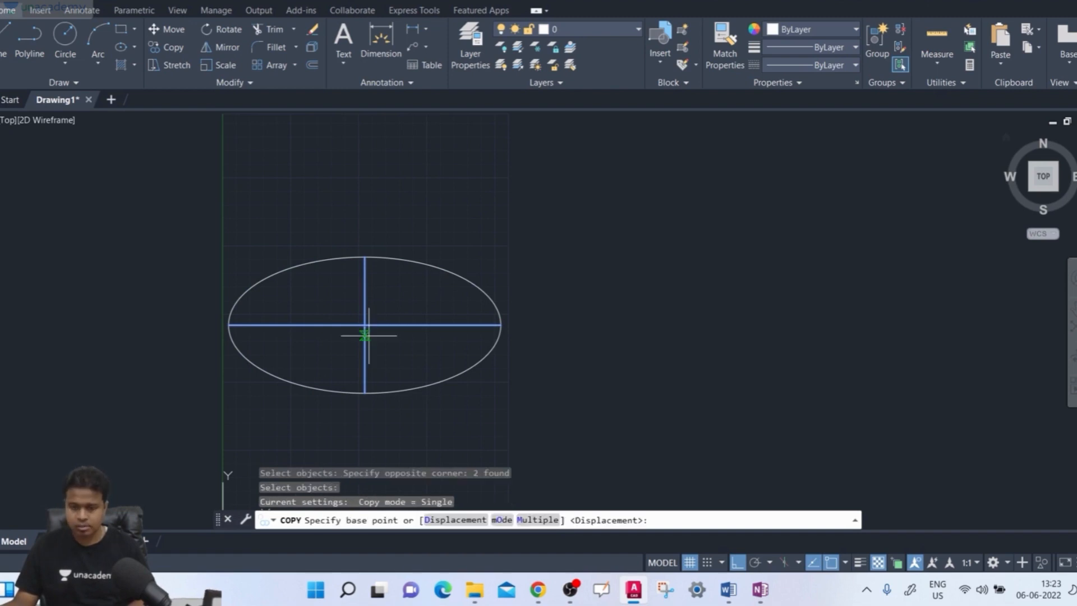
click(365, 324)
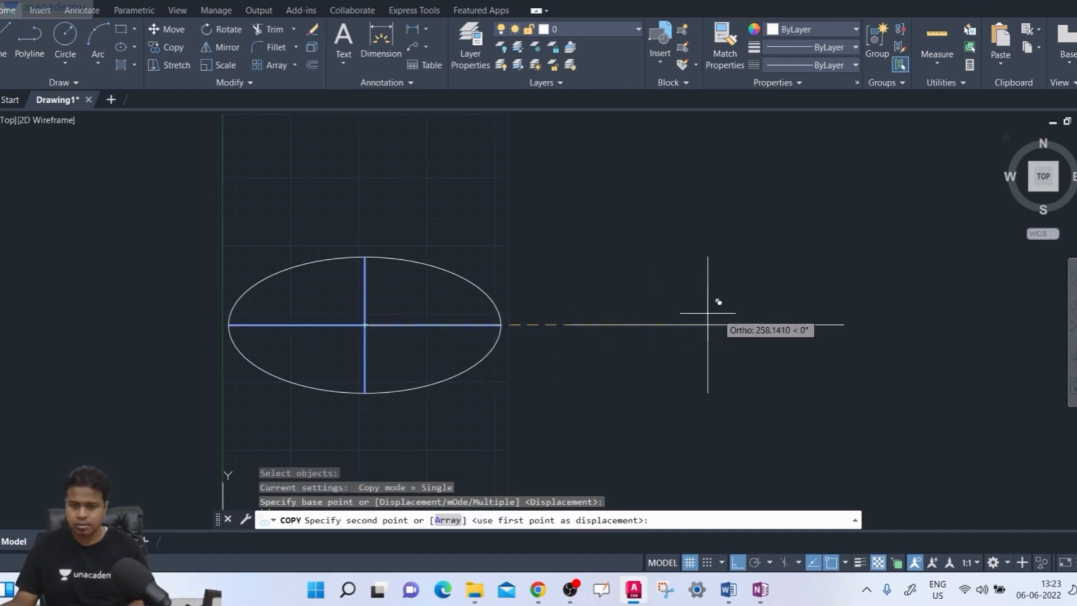
click(765, 324)
Step: Draw an ellipse with the Center option on the copied axes, from their intersection to the right and upper line endpoints
middle_drag(701, 371, 600, 381)
text(e)
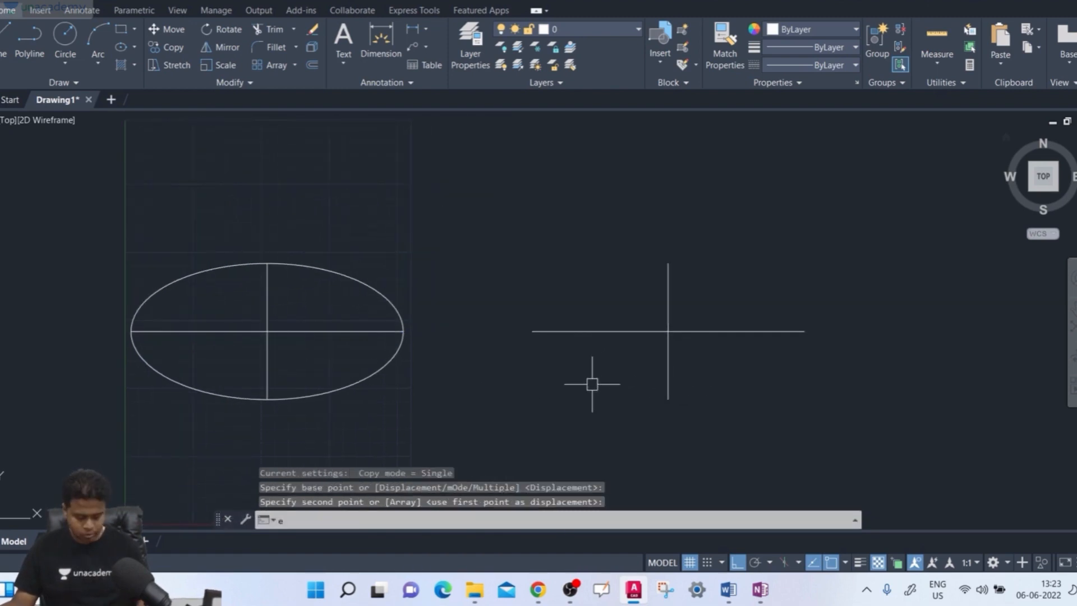
text(l)
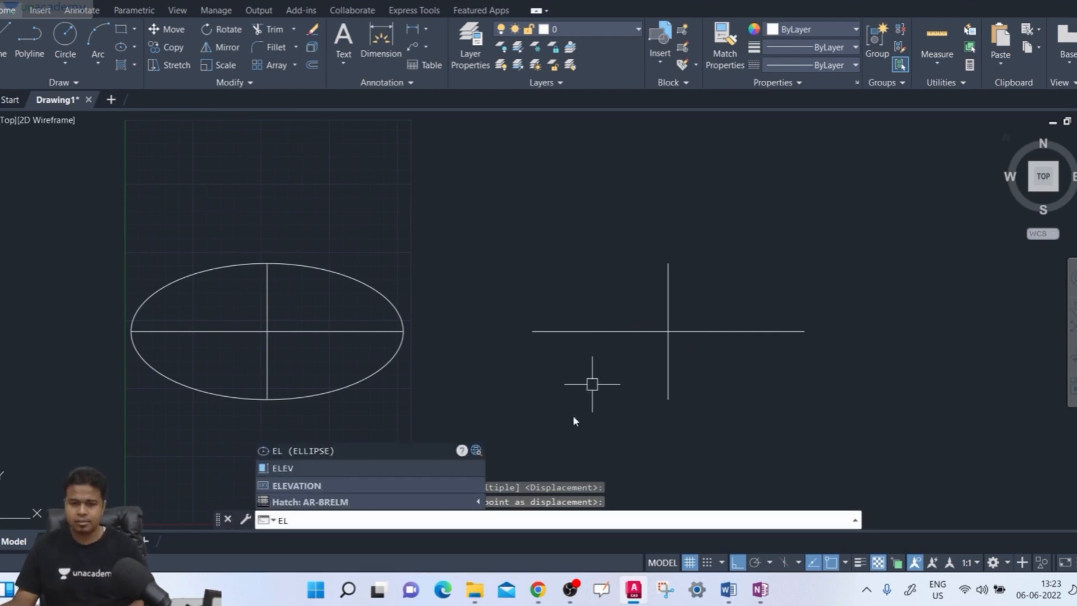
key(Return)
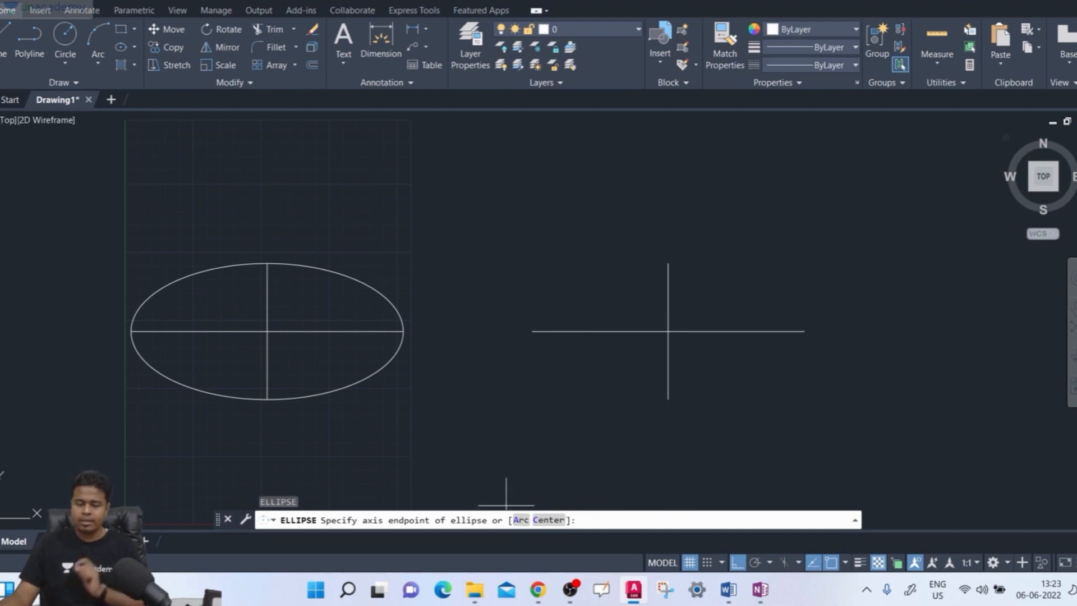
middle_drag(456, 423, 430, 409)
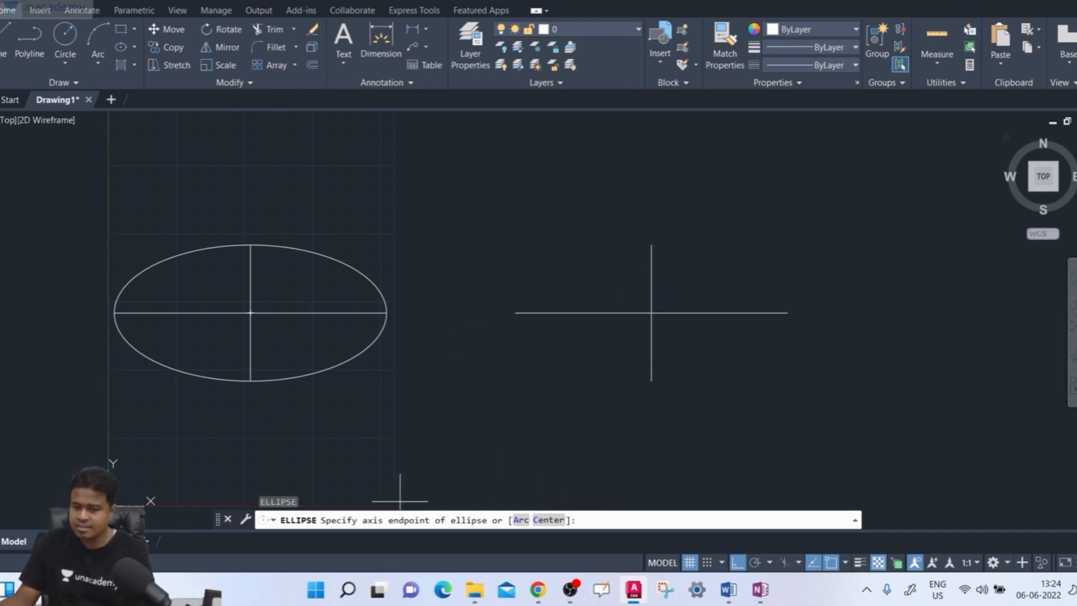
click(547, 520)
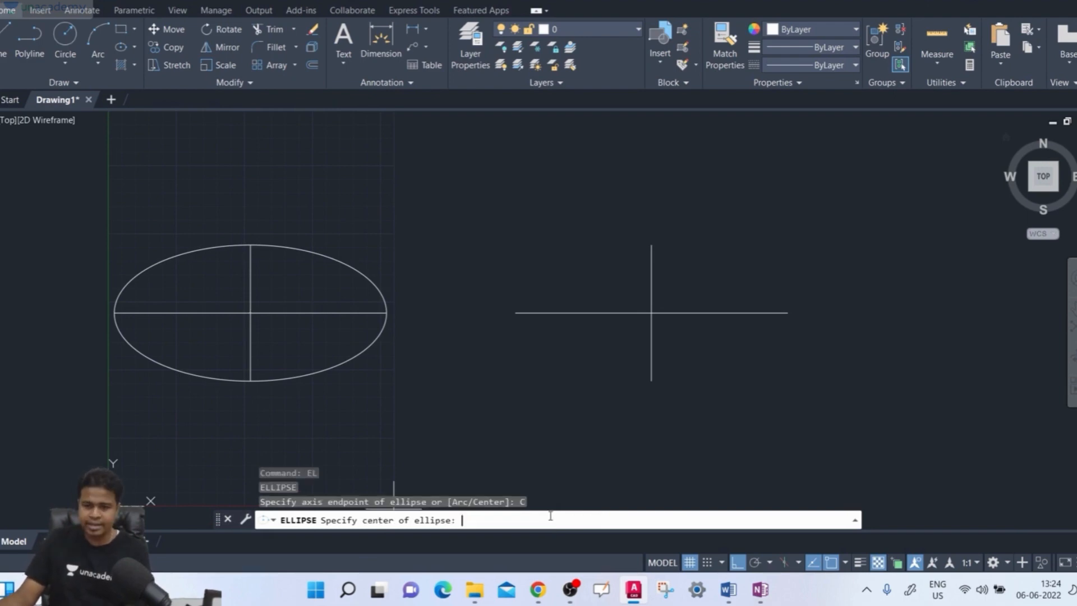
middle_drag(503, 397, 494, 399)
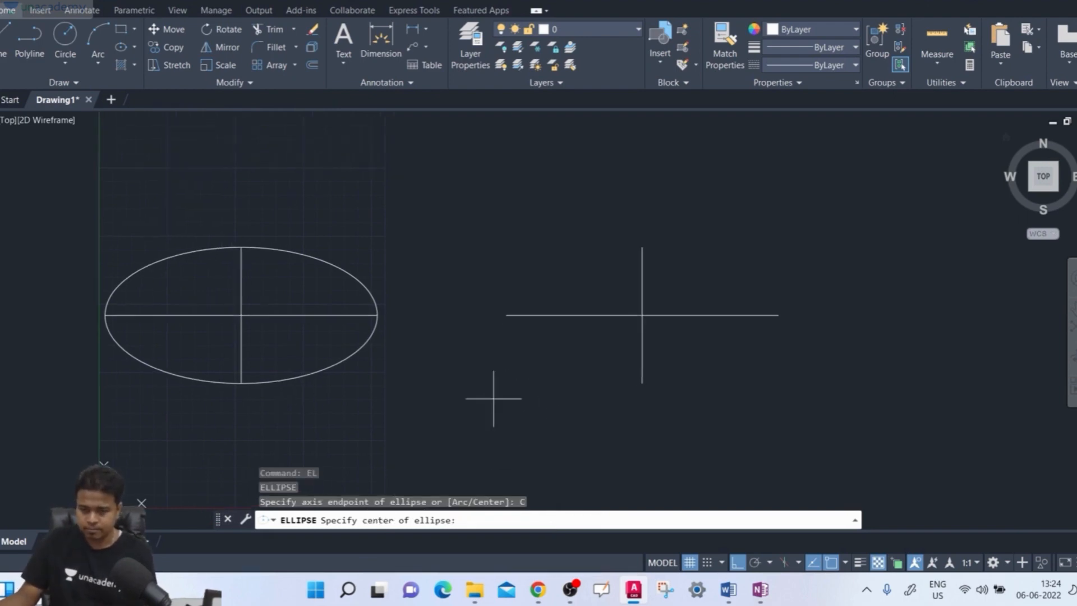
click(642, 315)
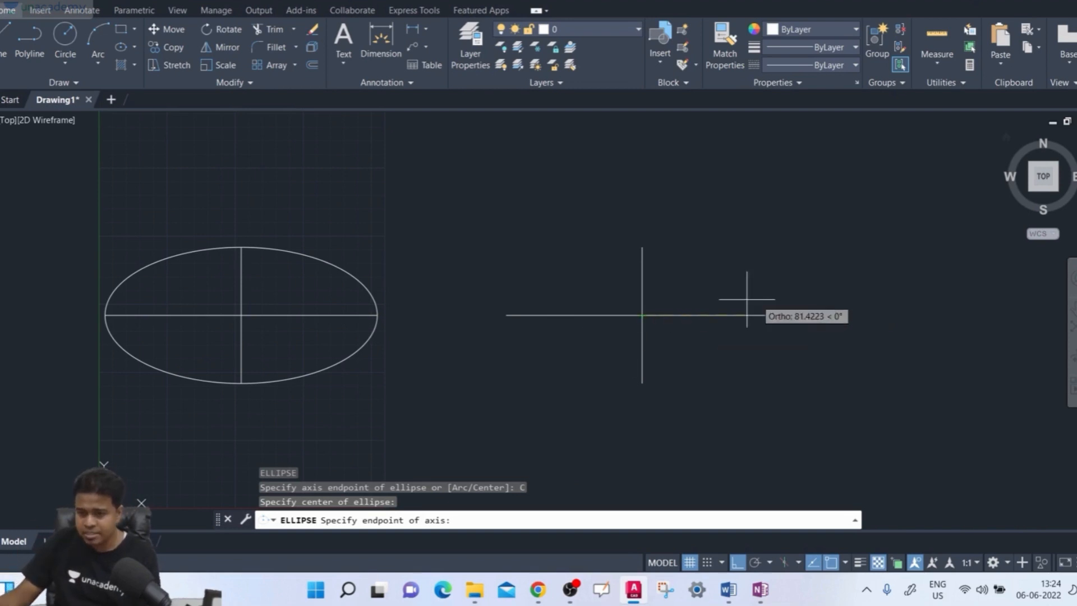
click(778, 315)
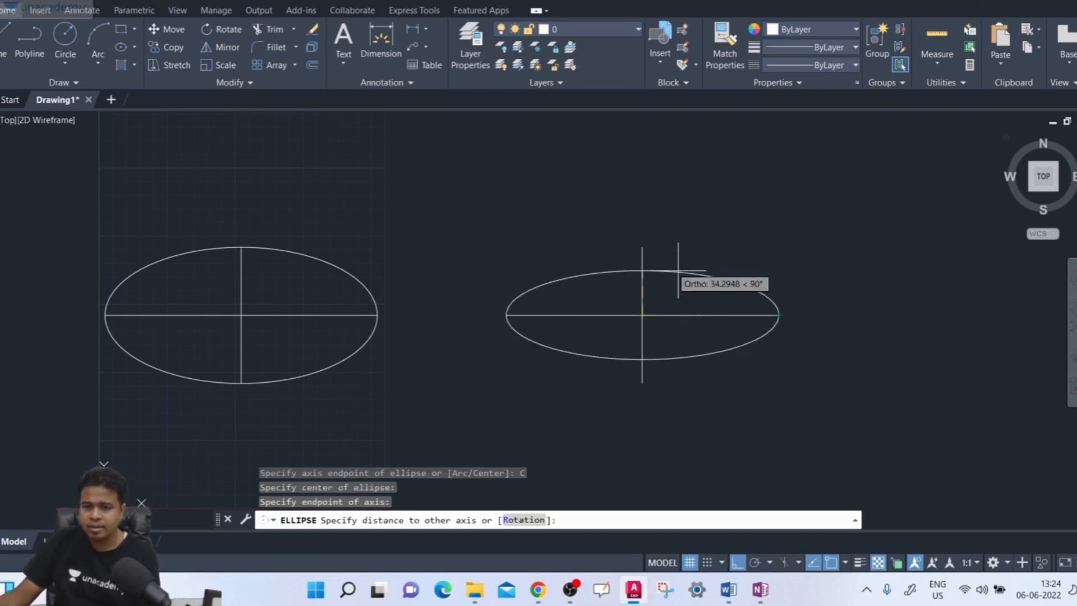
click(642, 247)
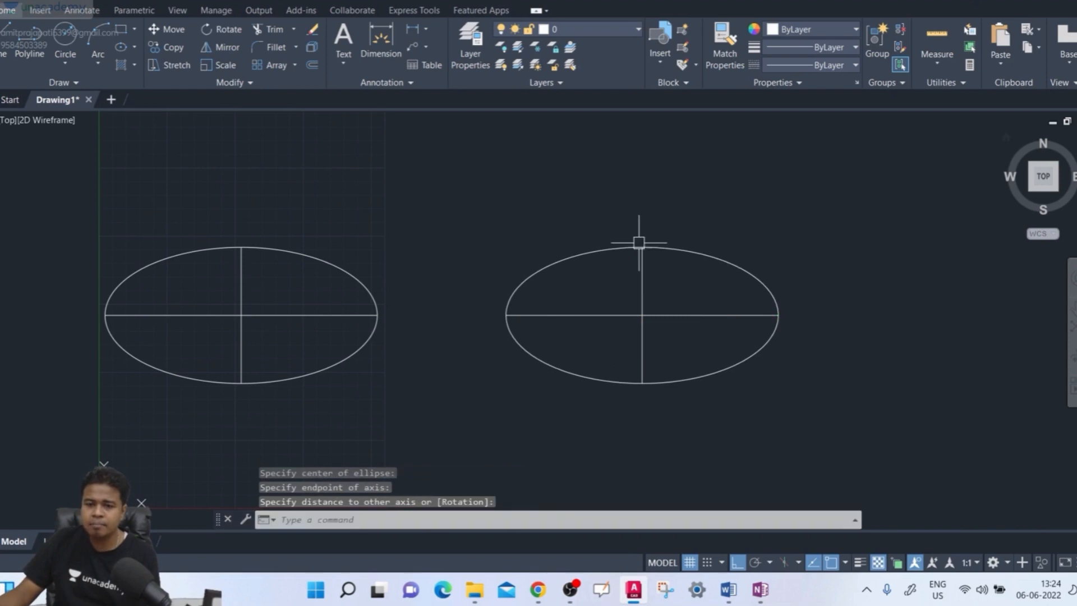
Step: Delete the ellipse around the copied axes, keeping the crossed lines
click(815, 211)
click(721, 276)
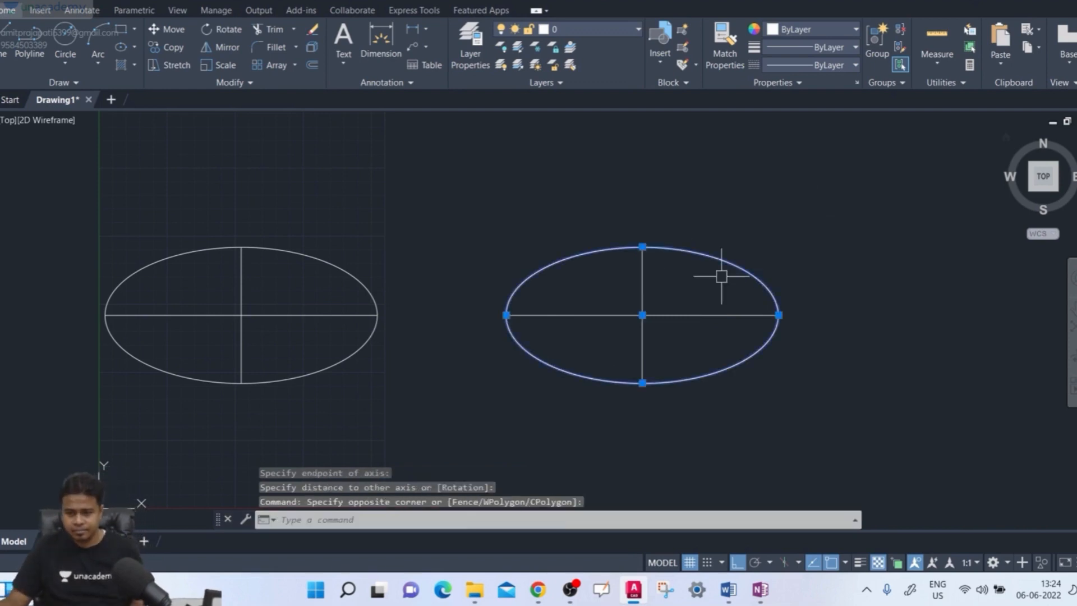
key(Delete)
Step: Draw an ellipse with the Center option at the copied axes' intersection, using a 200-unit horizontal and a 75-unit vertical half-axis
text(el)
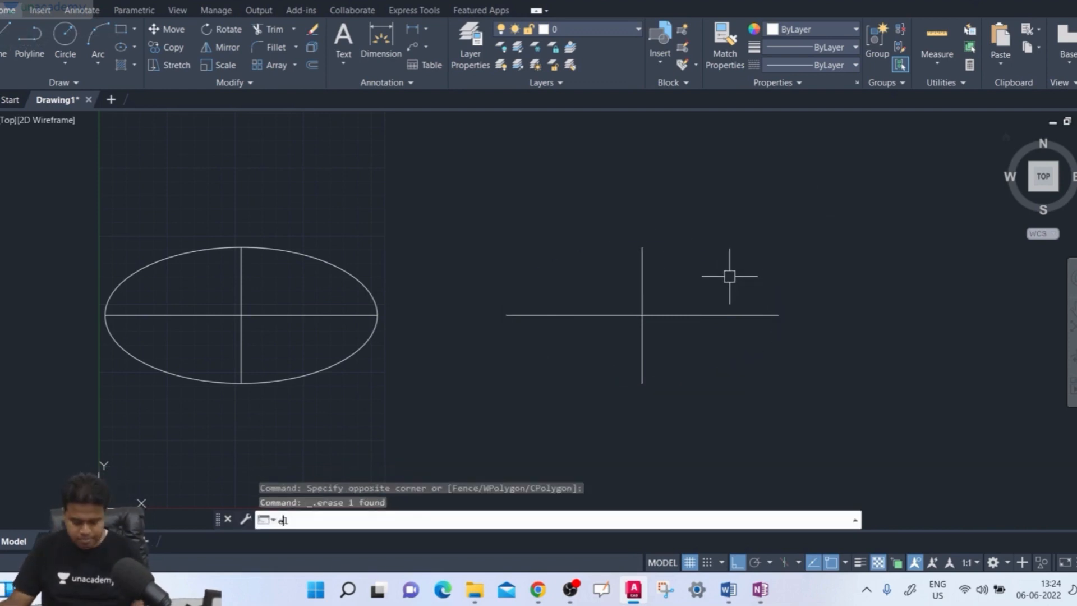
key(Return)
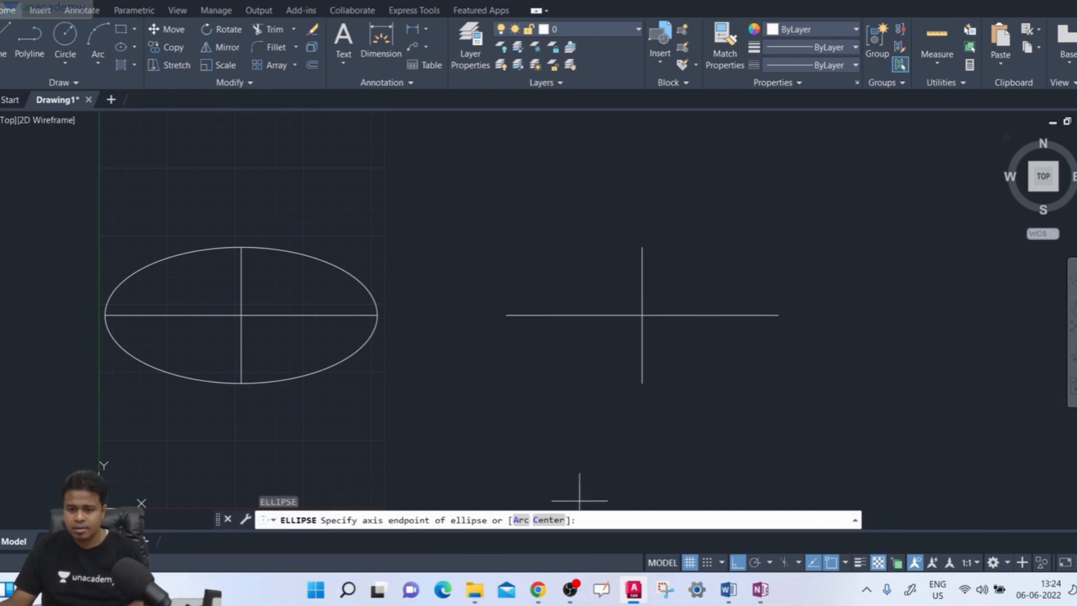
click(549, 520)
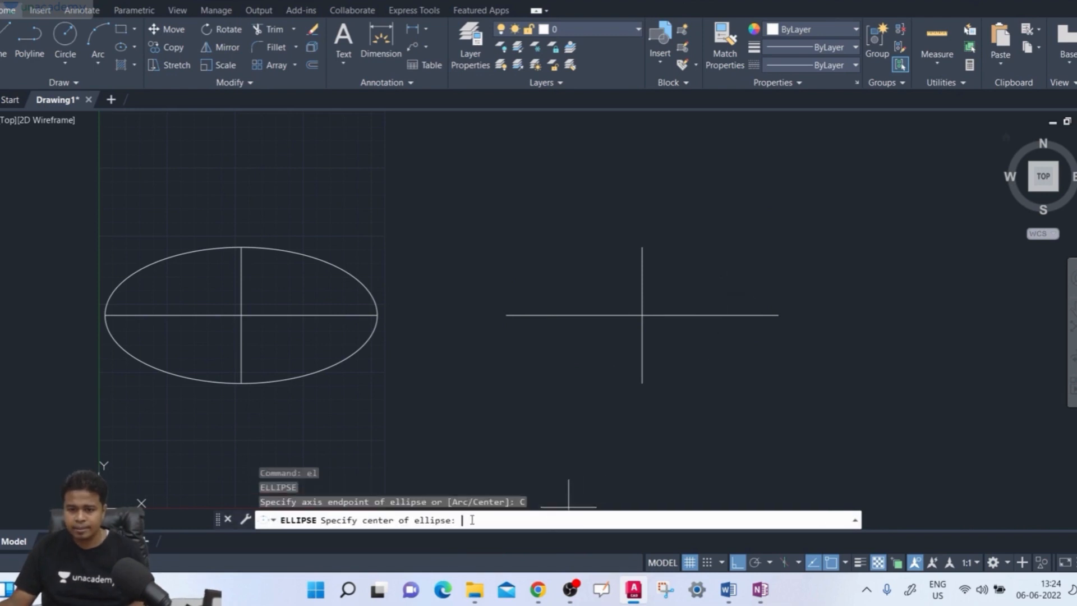
click(643, 315)
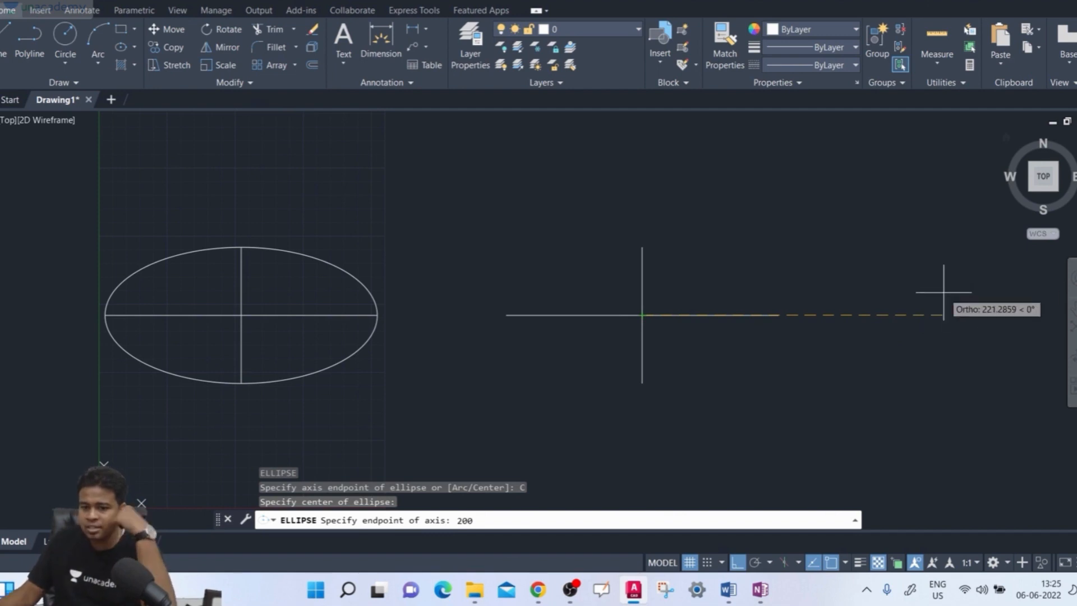
key(Return)
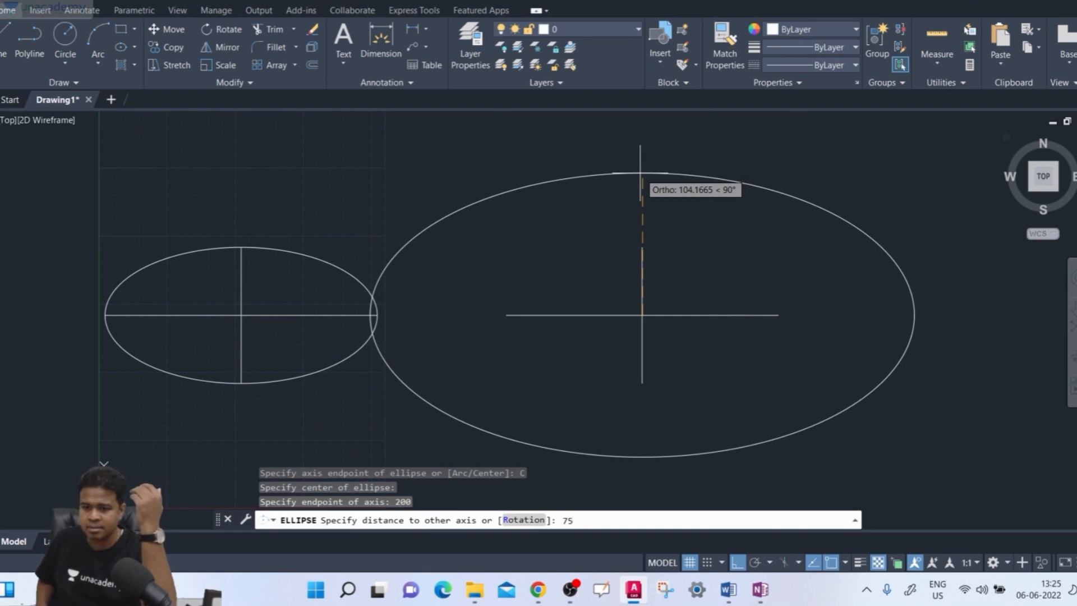
key(Return)
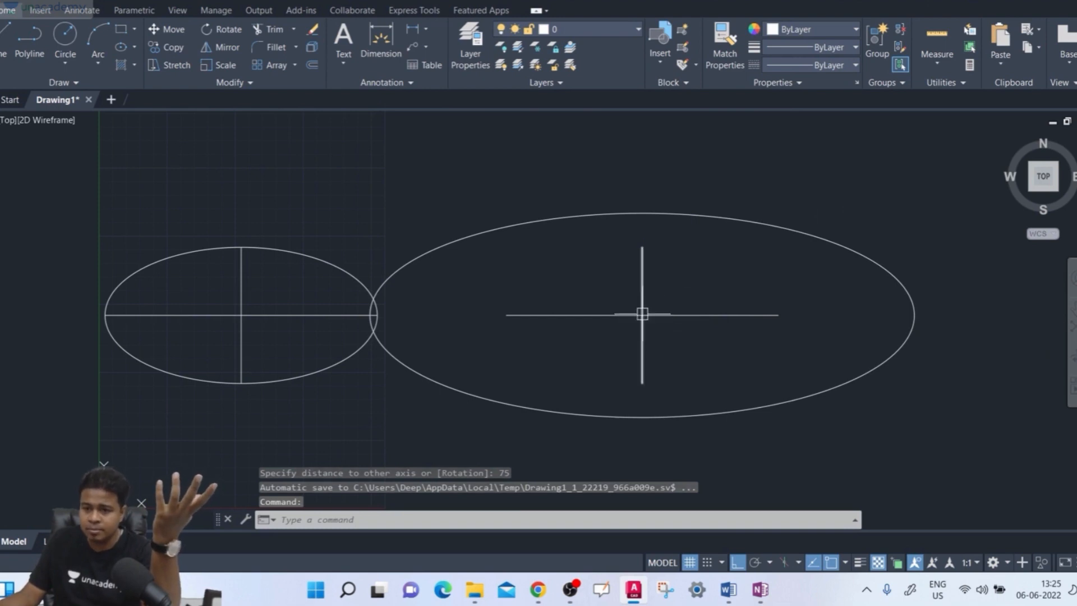
Step: Delete both ellipses, keeping the two sets of crossed axis lines
click(823, 169)
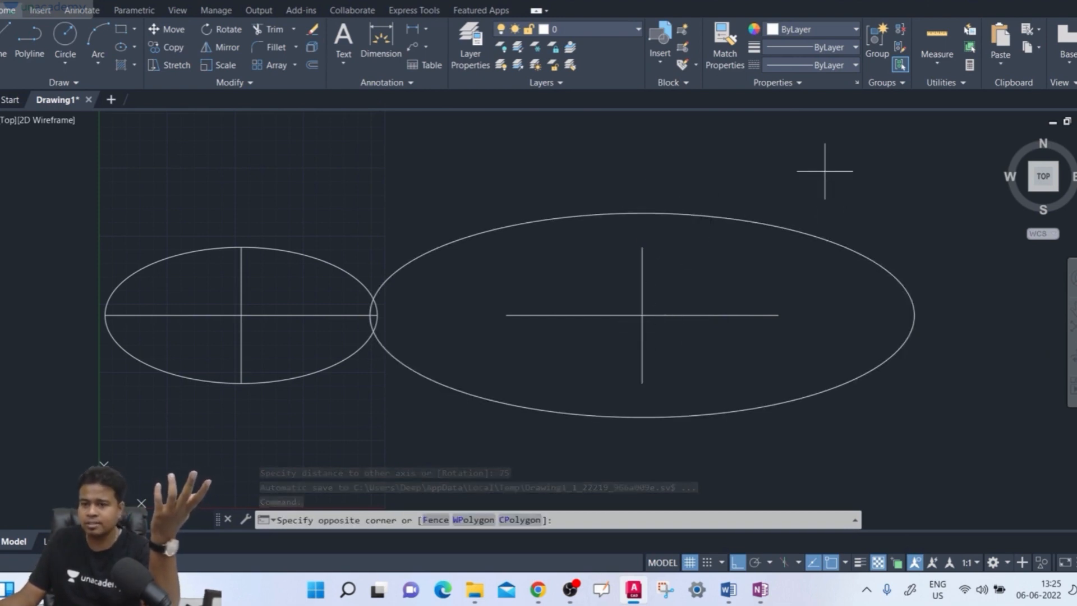
click(746, 266)
click(323, 227)
click(303, 258)
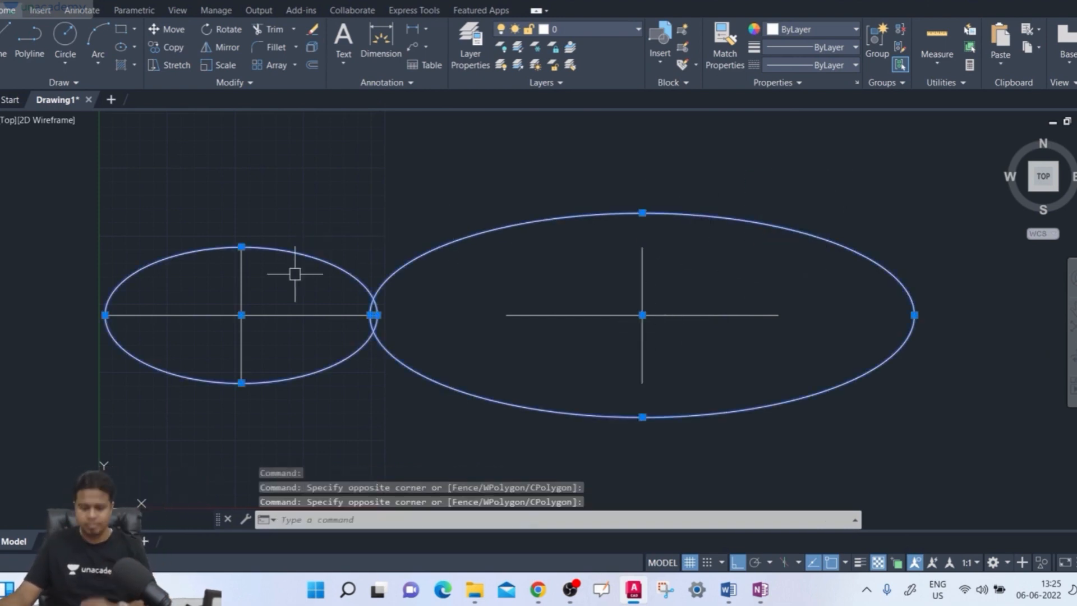
key(Delete)
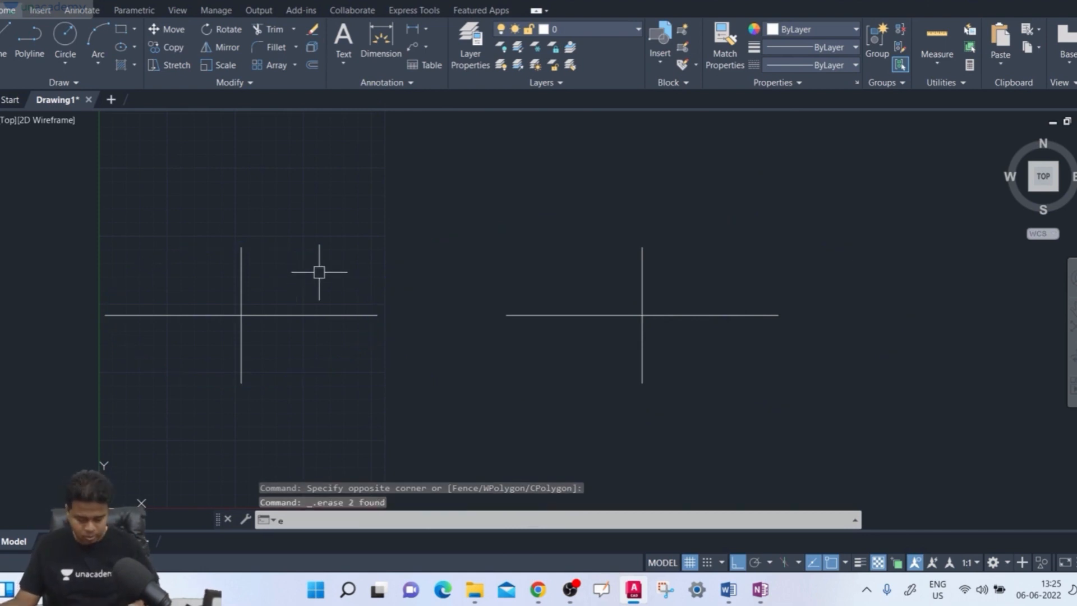
Step: Draw a centred ellipse on the copied axes, ending its major axis at the horizontal line's right endpoint, with Rotation set to 45
text(el)
key(Return)
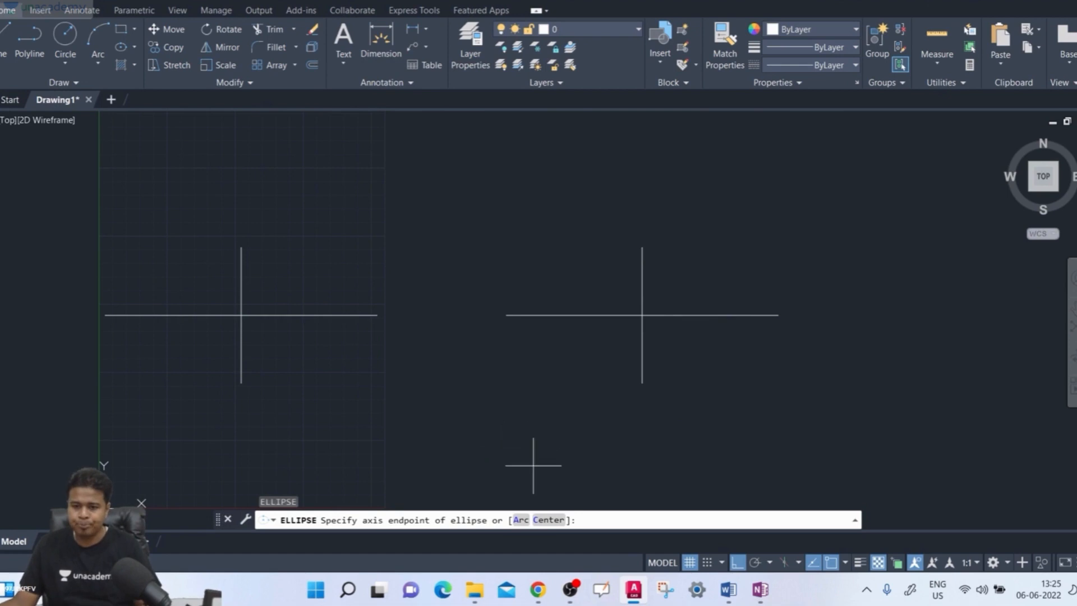
click(551, 520)
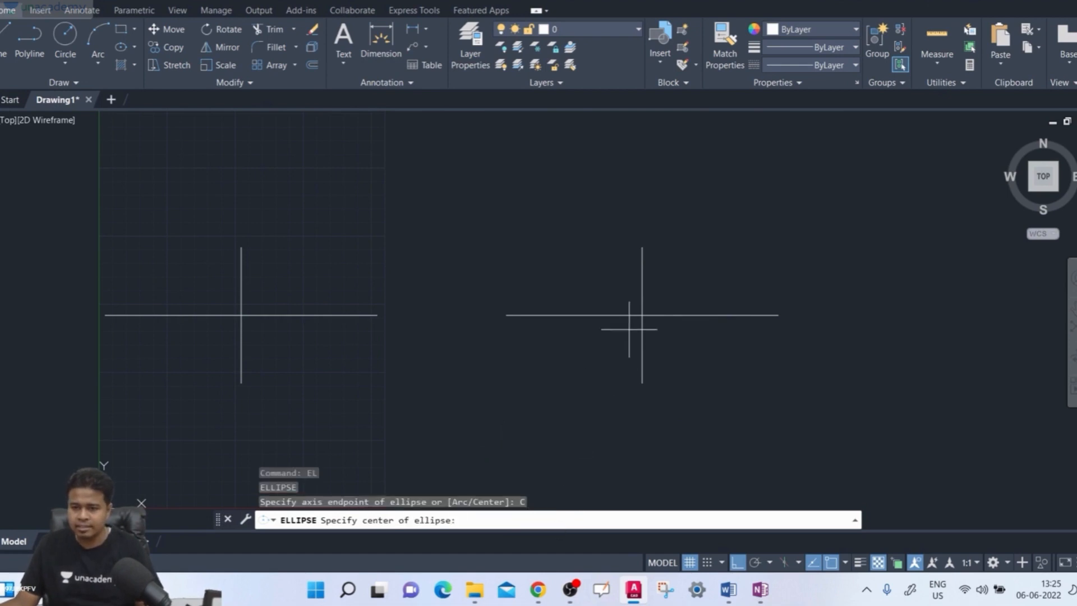
click(642, 315)
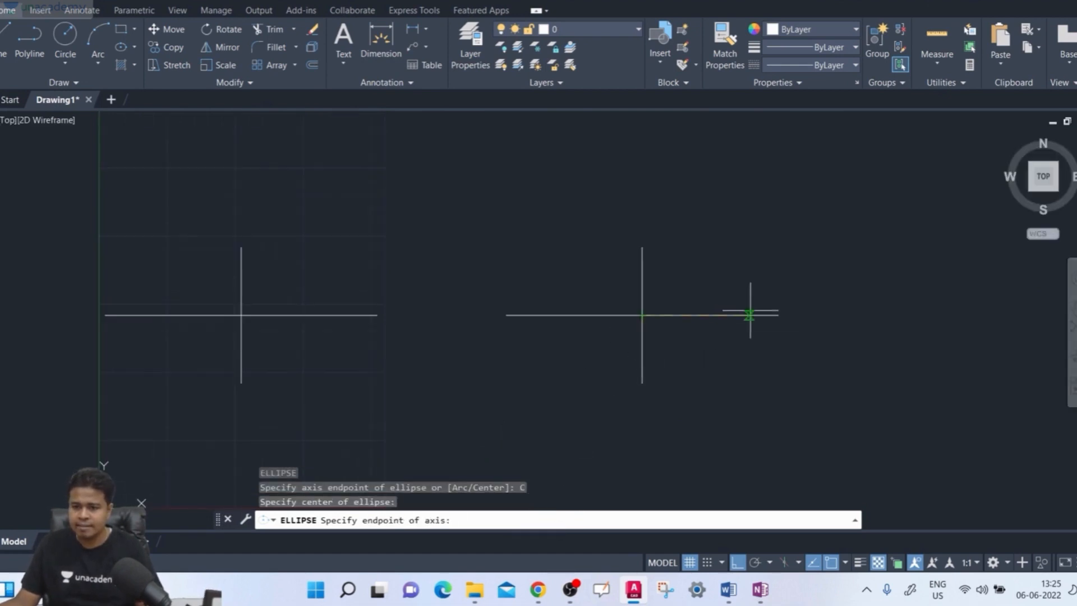
click(778, 315)
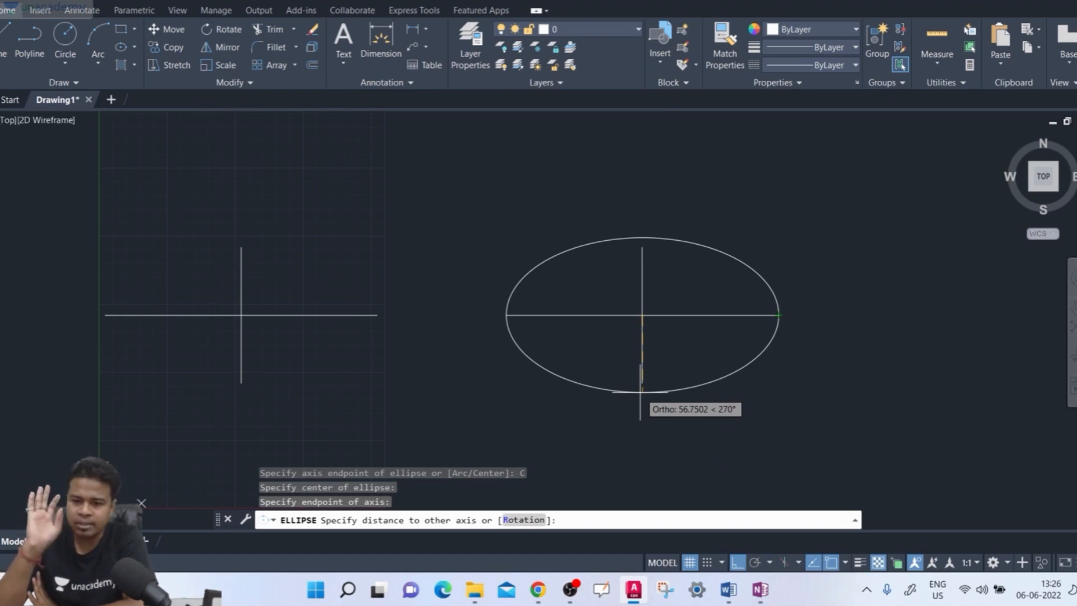
click(521, 519)
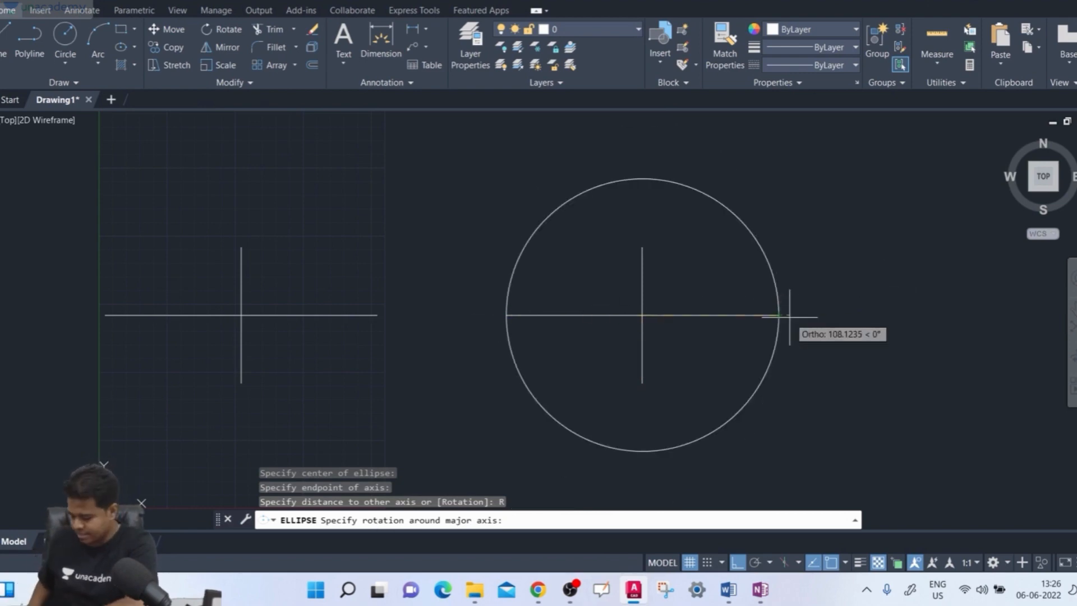
text(45)
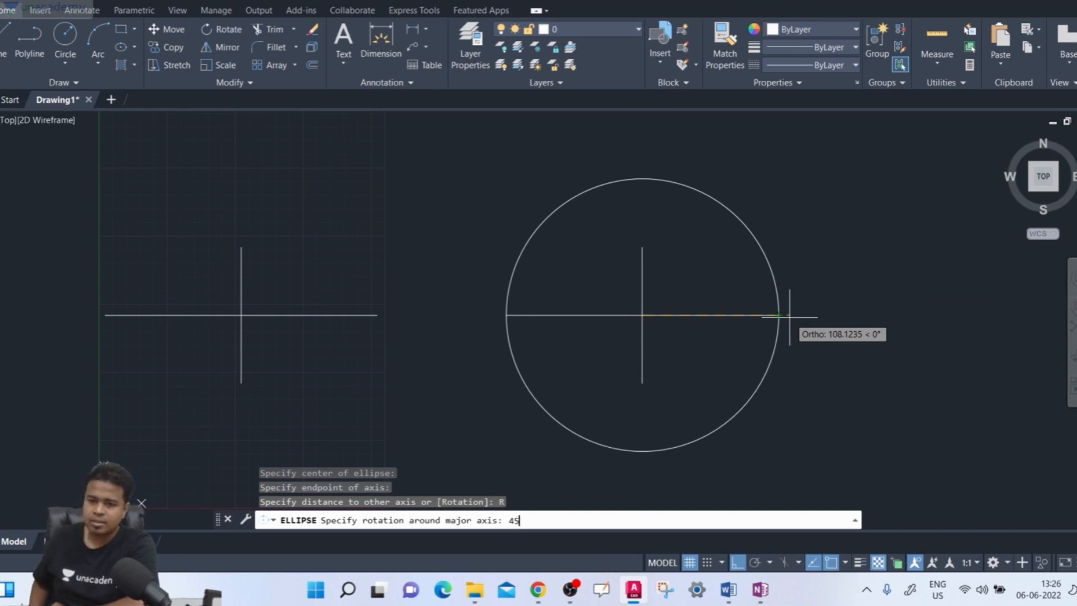
key(Return)
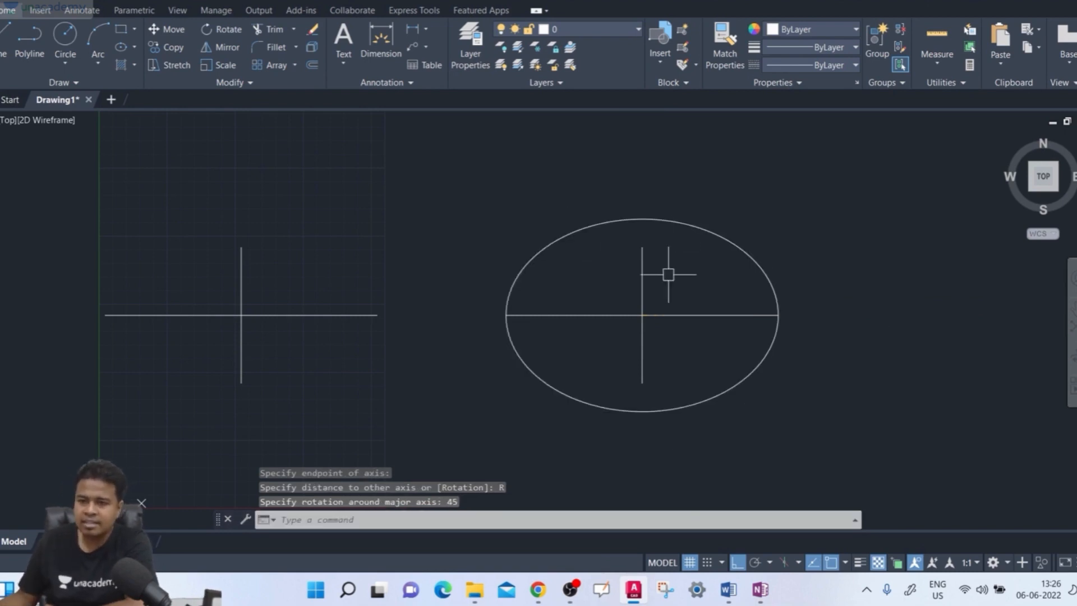
Step: Draw an ellipse through both ends of the original horizontal axis line, using the Rotation option with a value of 0
middle_drag(619, 253, 648, 241)
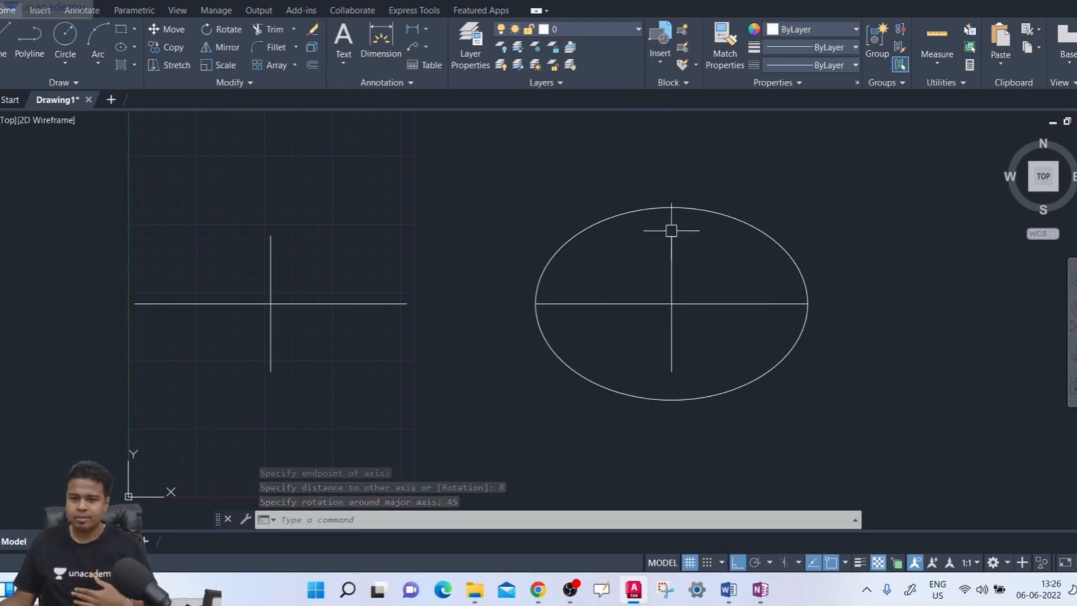
text(el)
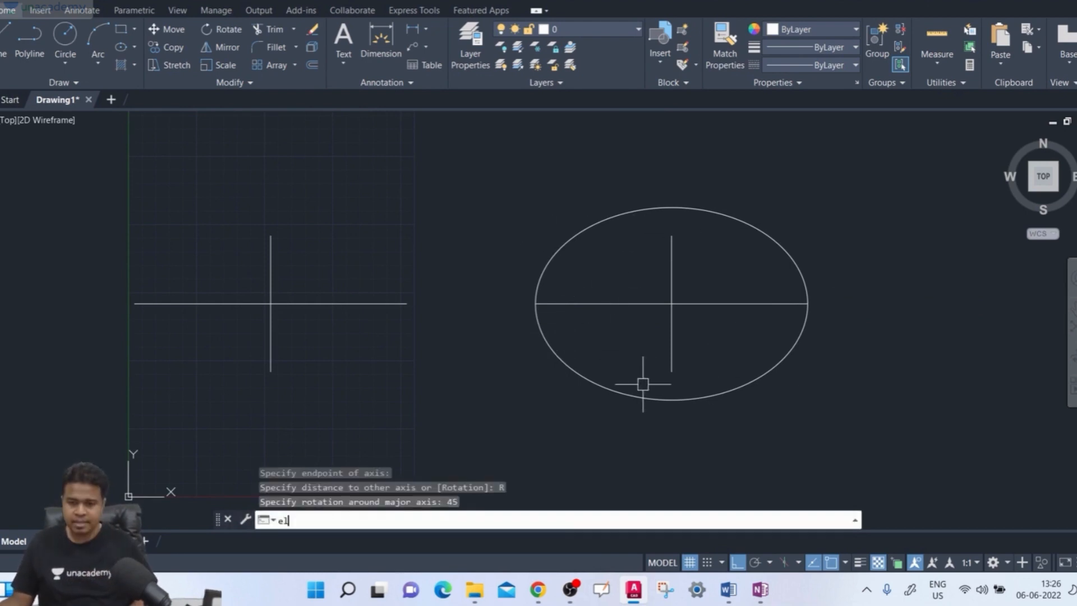
key(Return)
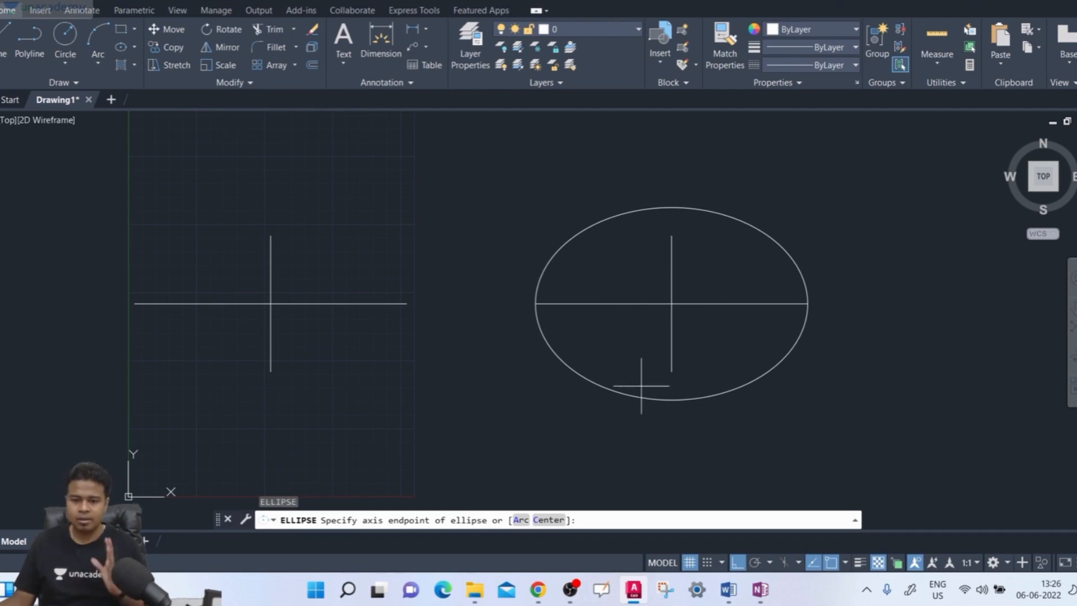
click(126, 303)
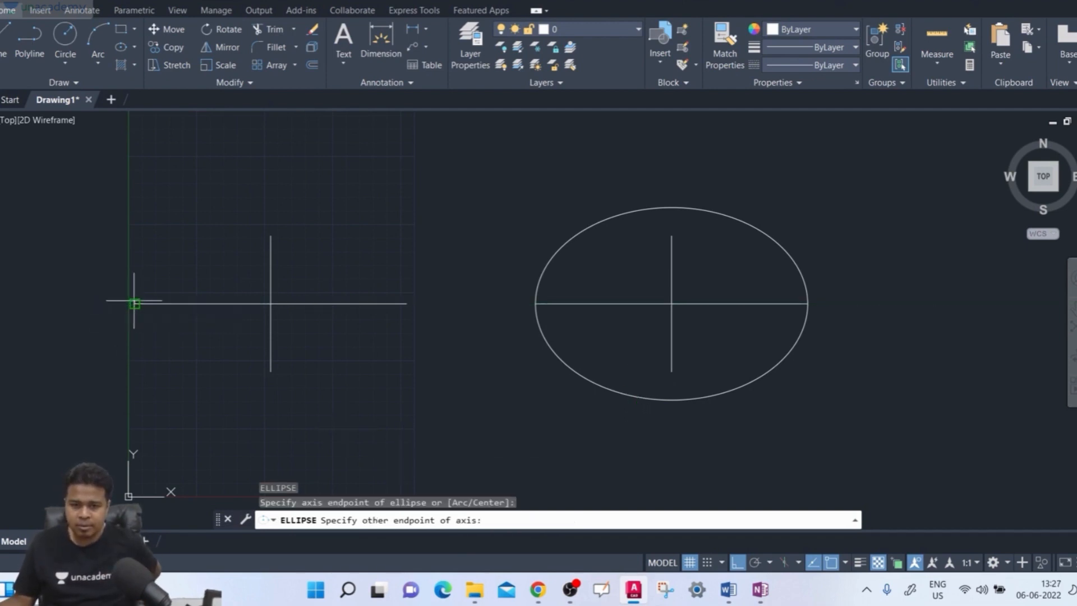
click(408, 303)
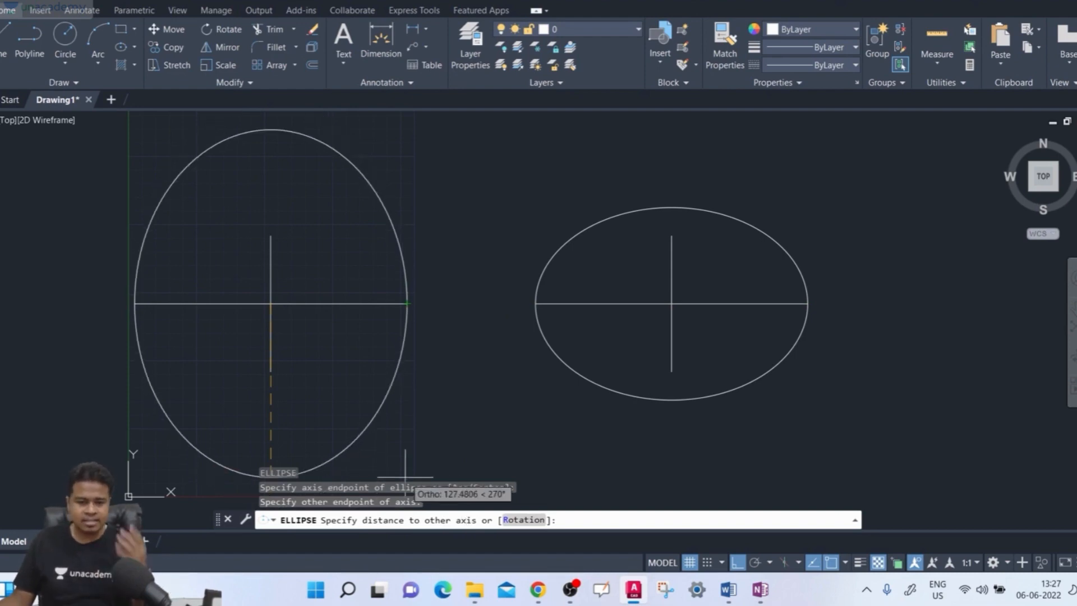
click(518, 521)
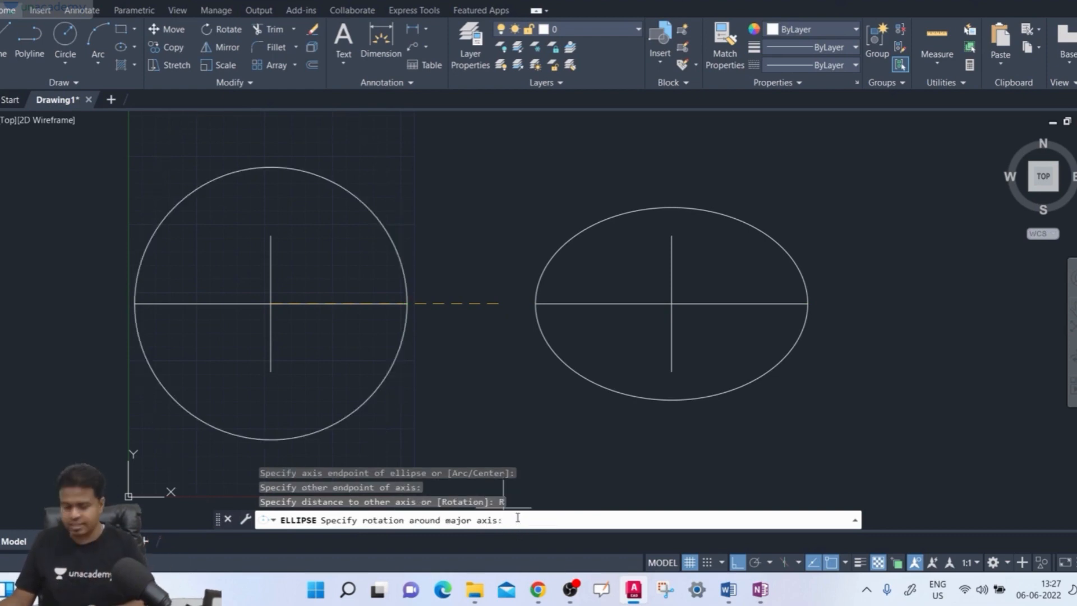
text(6)
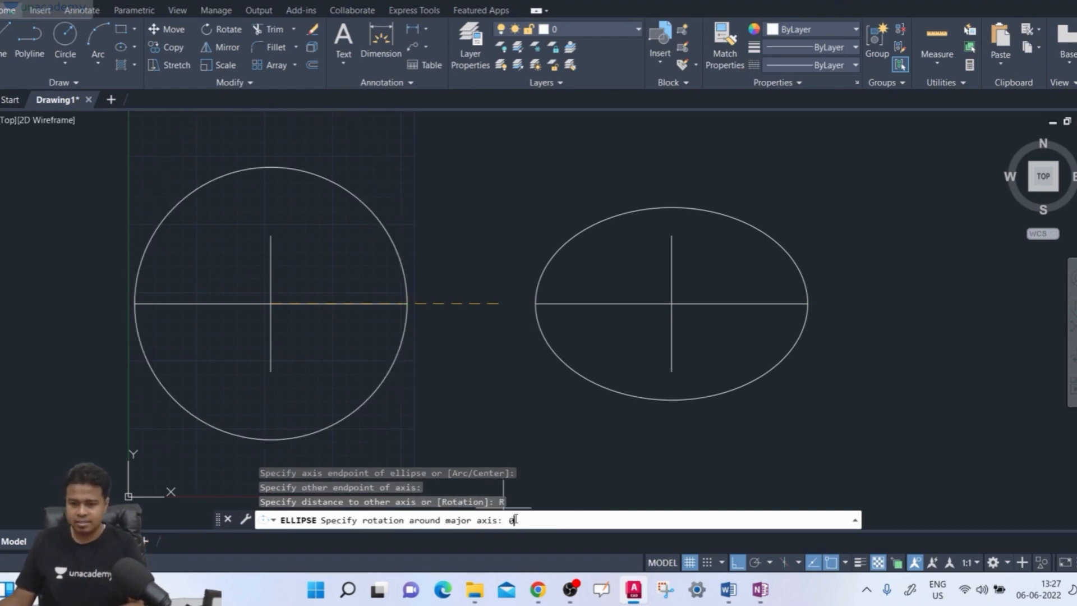
key(Return)
Step: Delete the circular ellipse on the original axes and the rotated ellipse on the copied axes
click(409, 230)
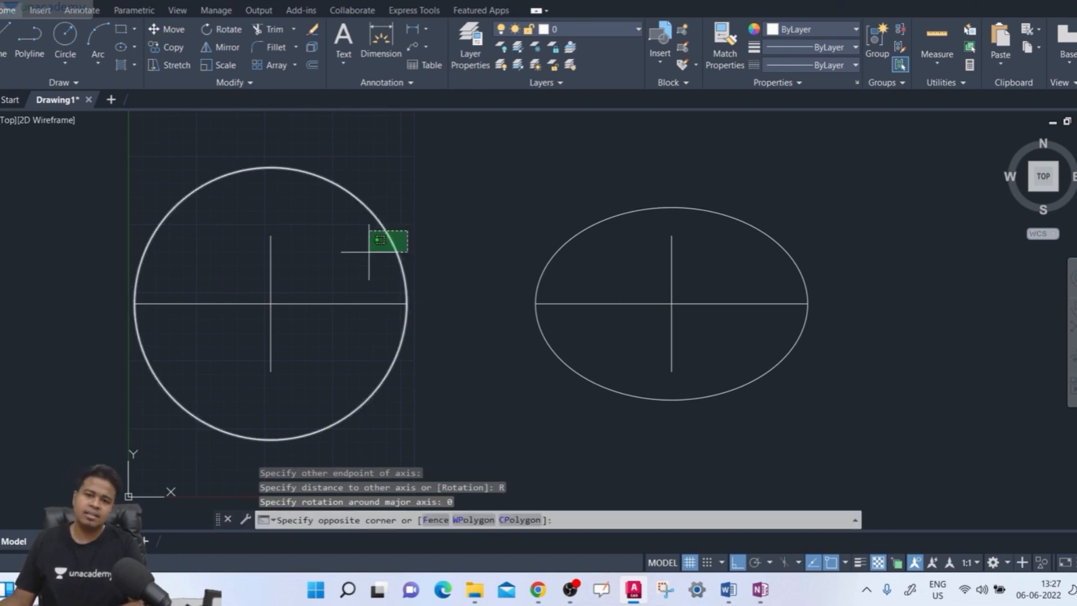
click(359, 273)
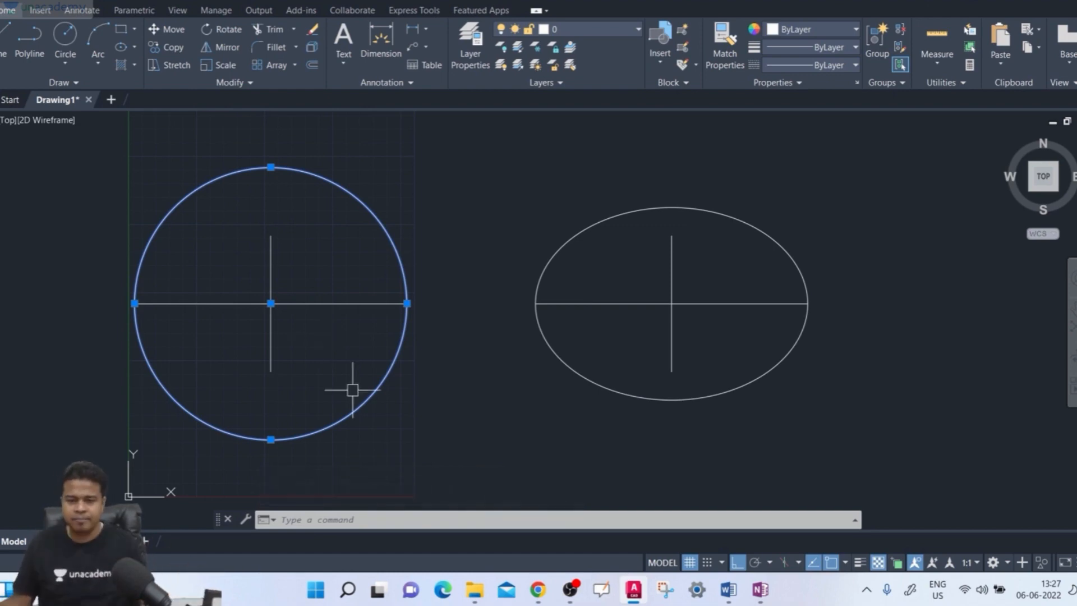
click(608, 203)
click(527, 286)
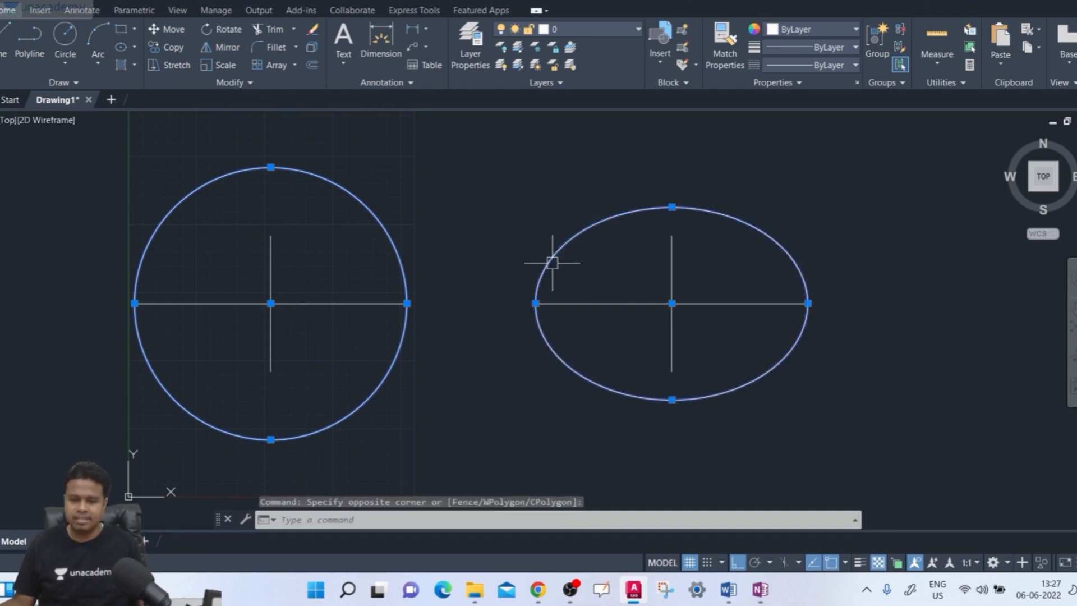
key(Delete)
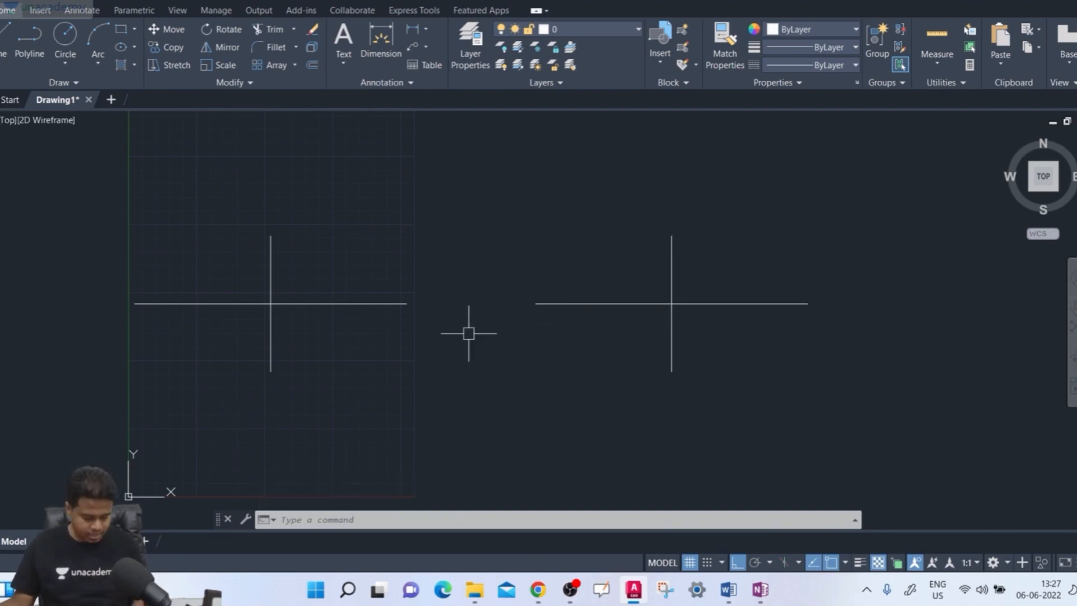
Step: Define an elliptical arc's axes with the Arc option, using both ends of the original horizontal line and the vertical line's lower endpoint
text(el)
key(Return)
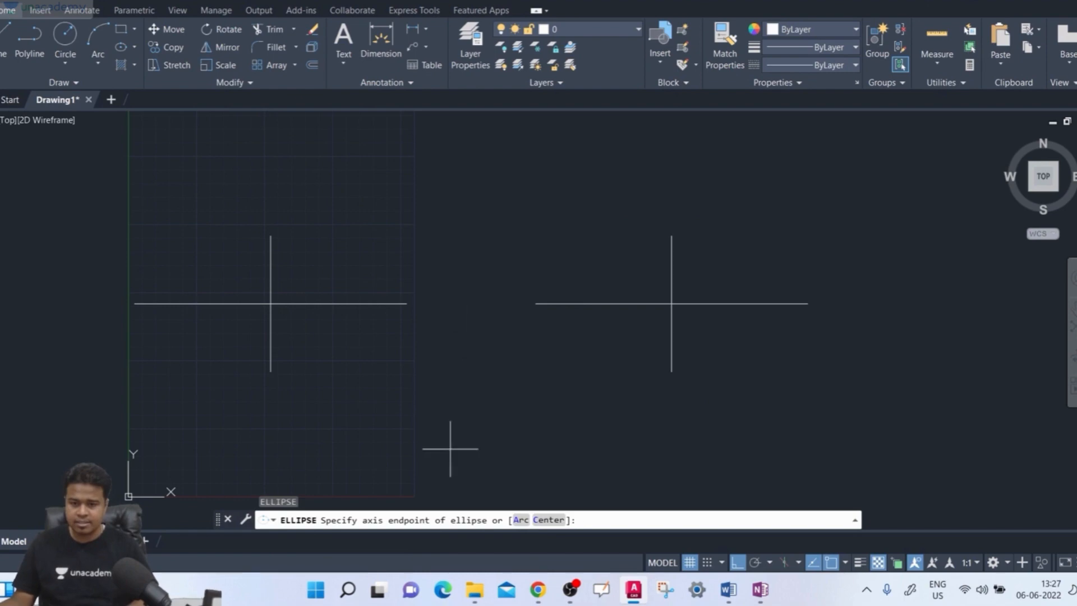
click(520, 520)
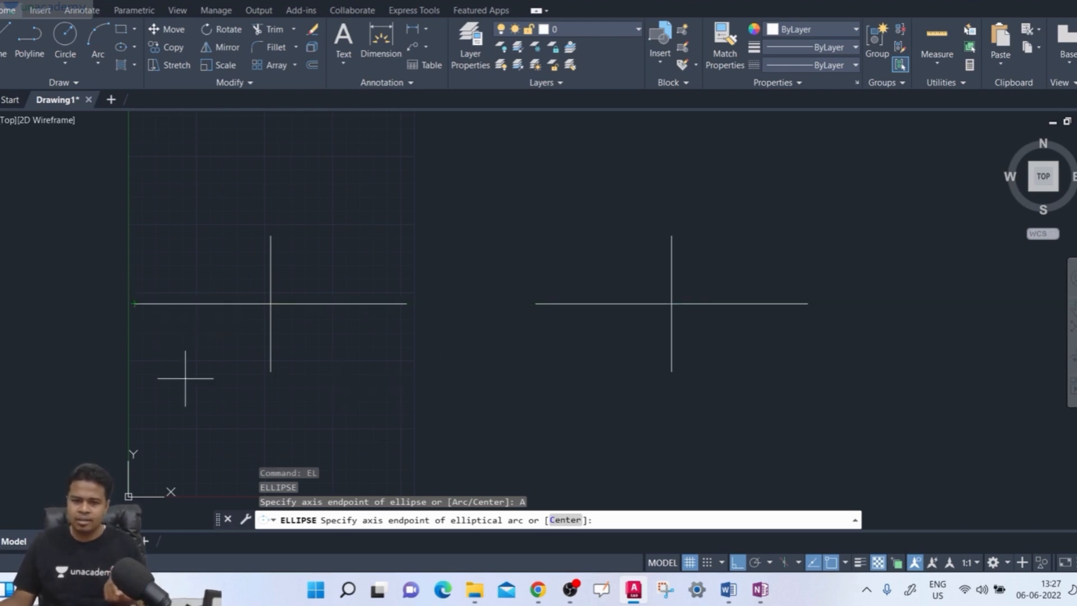
click(134, 303)
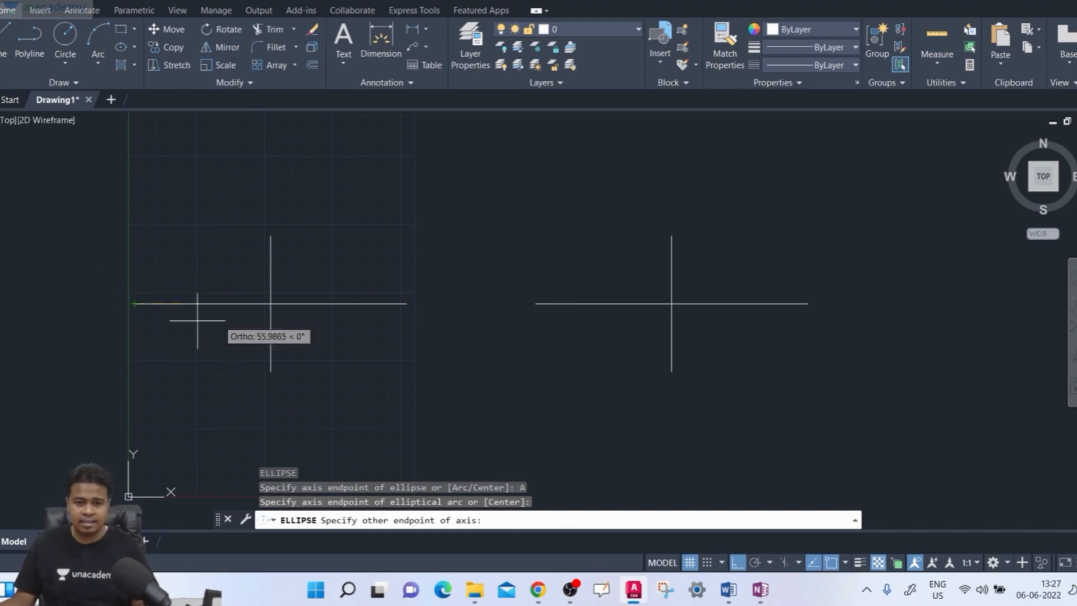
click(407, 303)
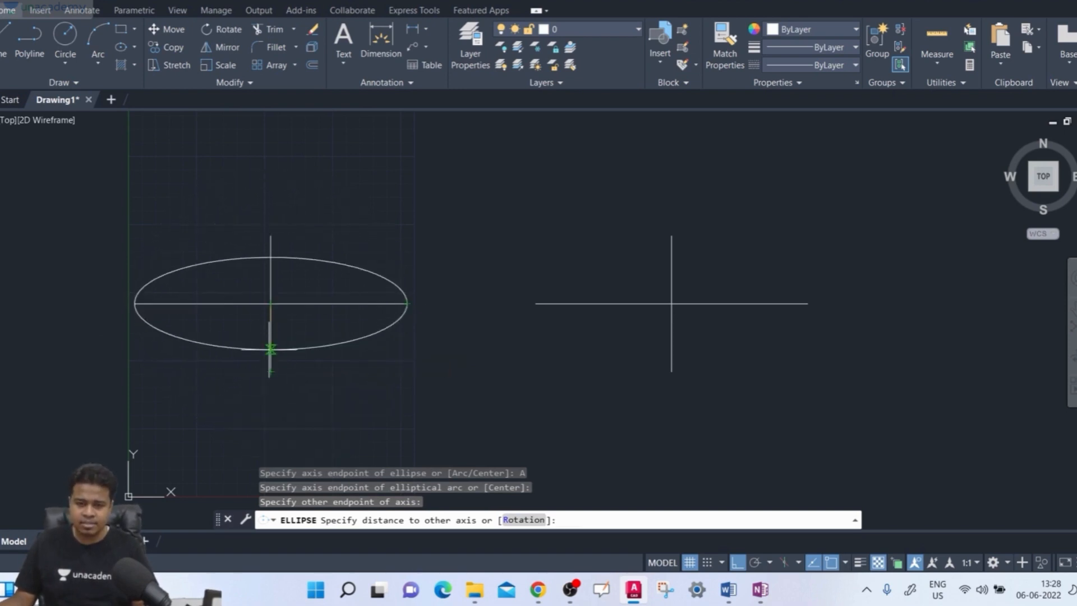
click(271, 371)
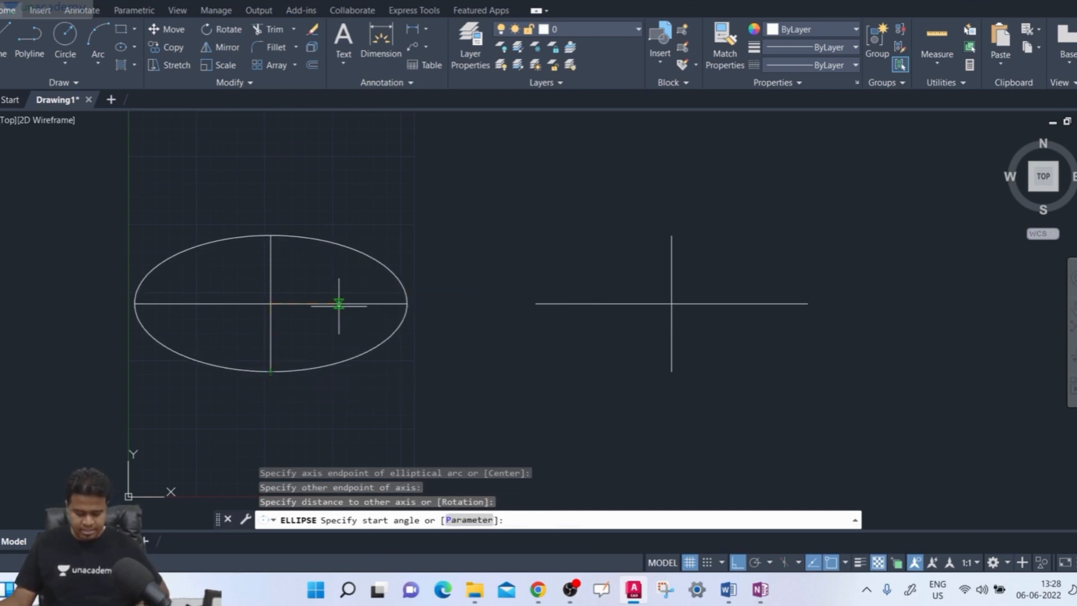
Step: Finish the elliptical arc on the original axes with Ortho off, using a start angle of 100 and an end angle of 270
key(F8)
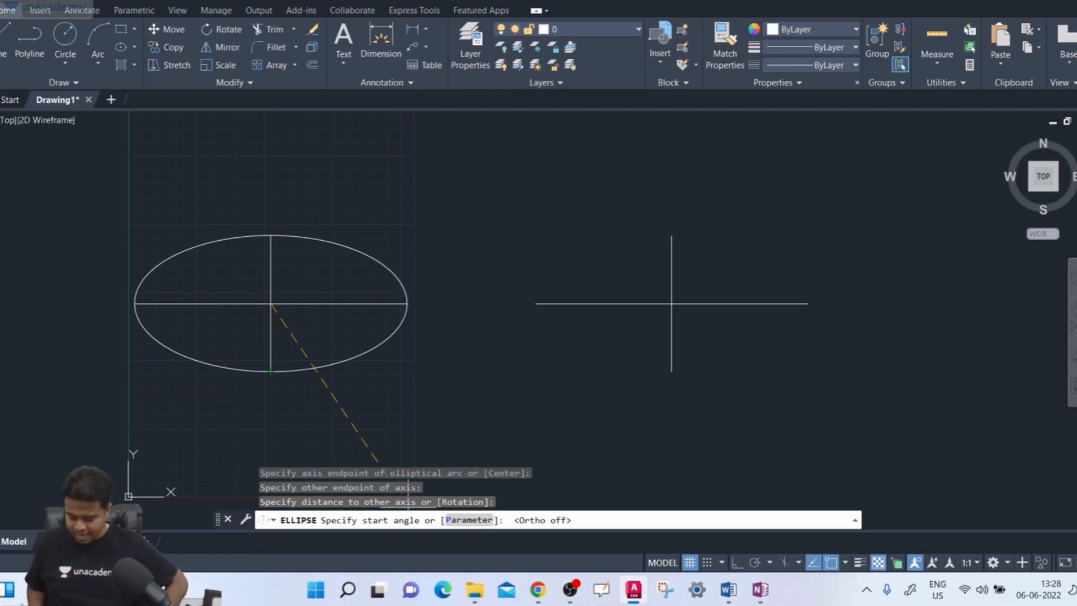
text(100)
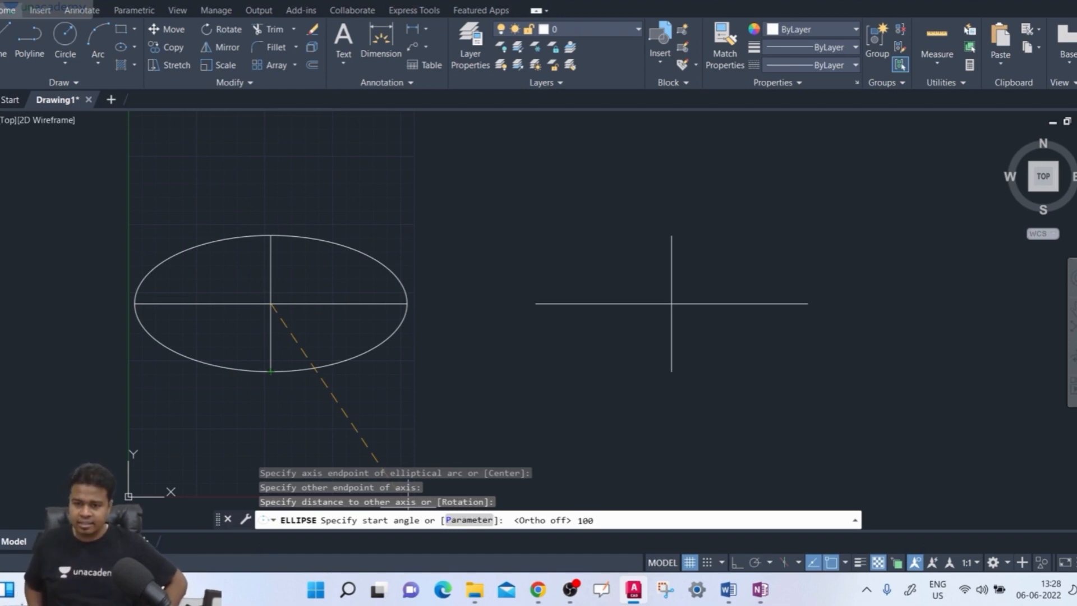
key(Return)
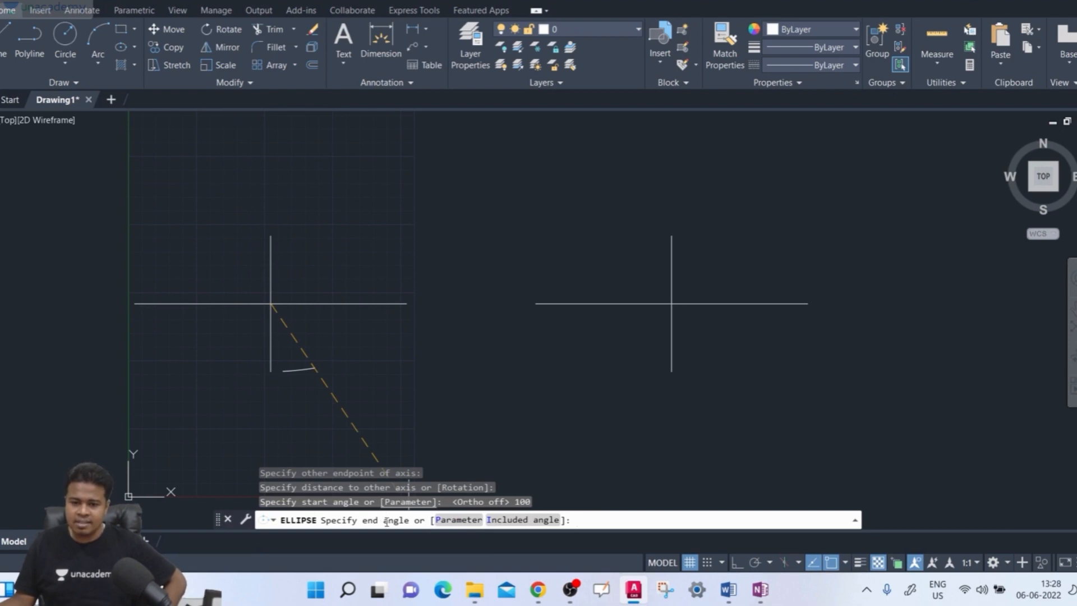
text(270)
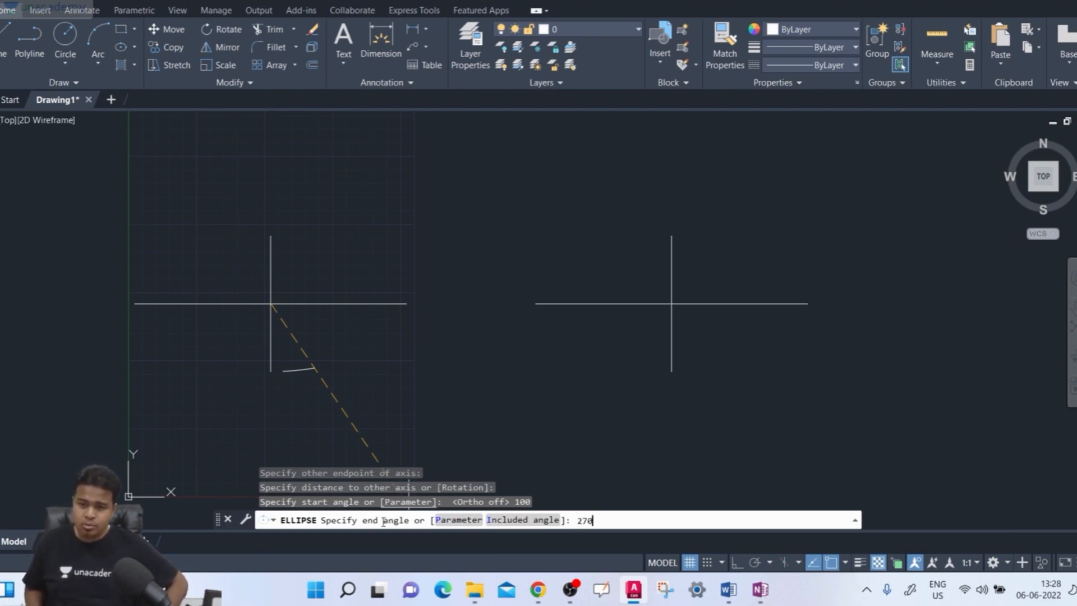
key(Return)
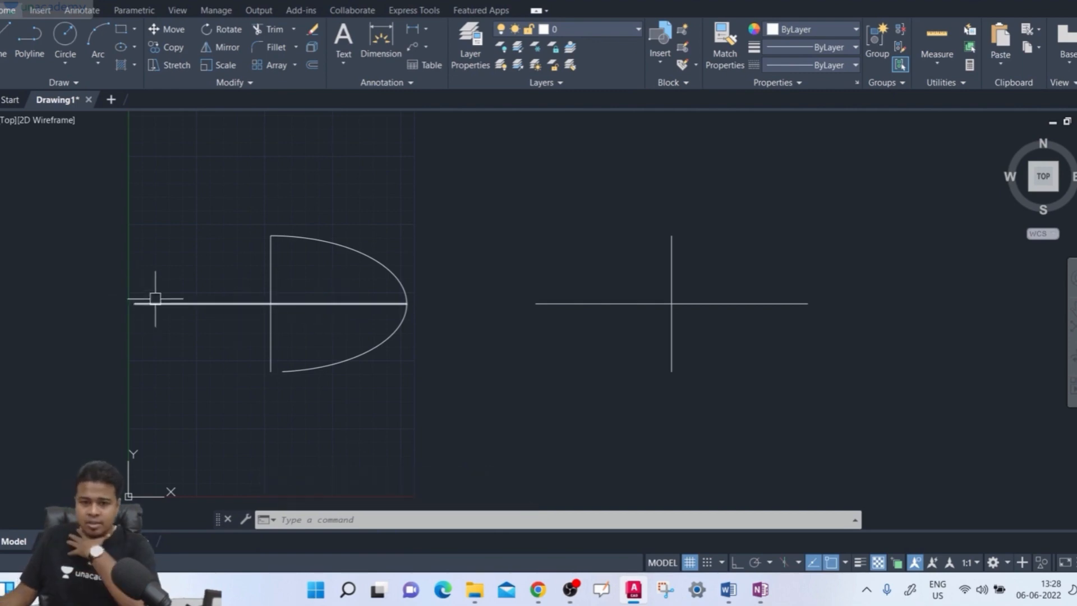
key(Return)
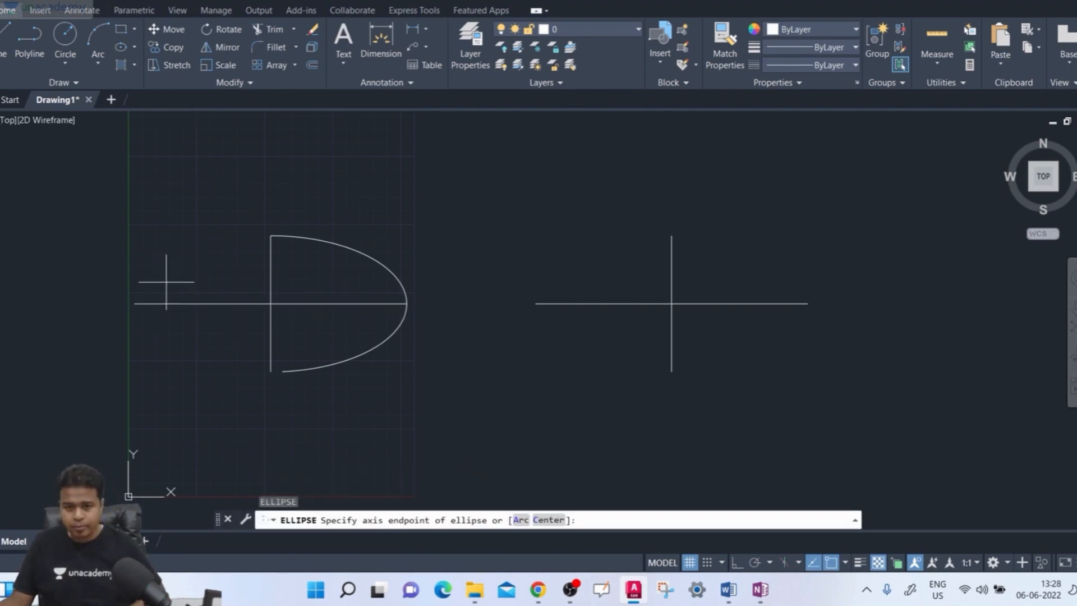
click(271, 304)
click(290, 371)
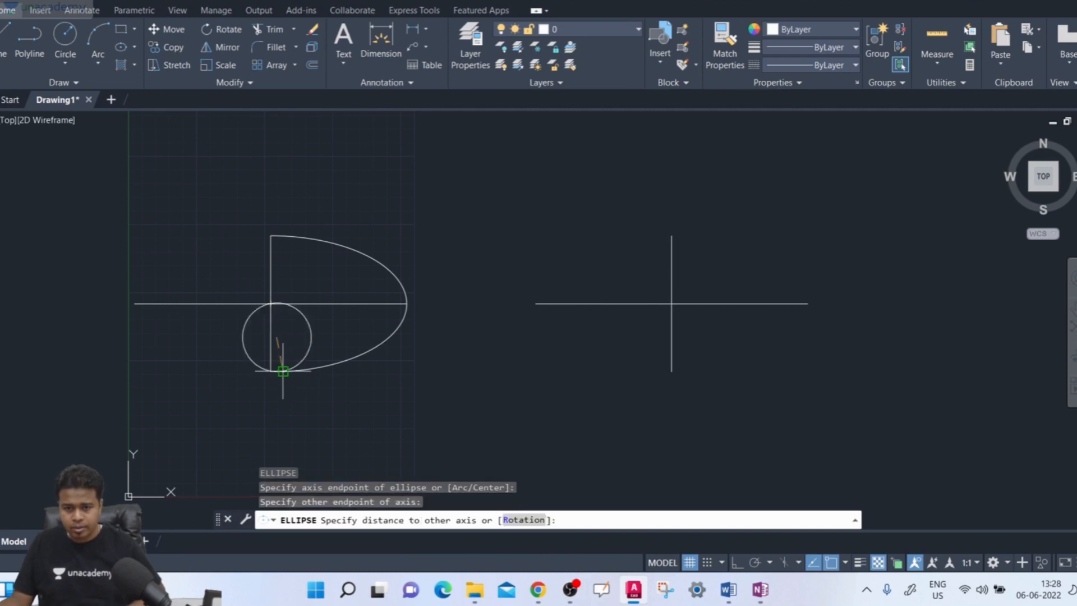
key(Return)
key(Escape)
key(Escape)
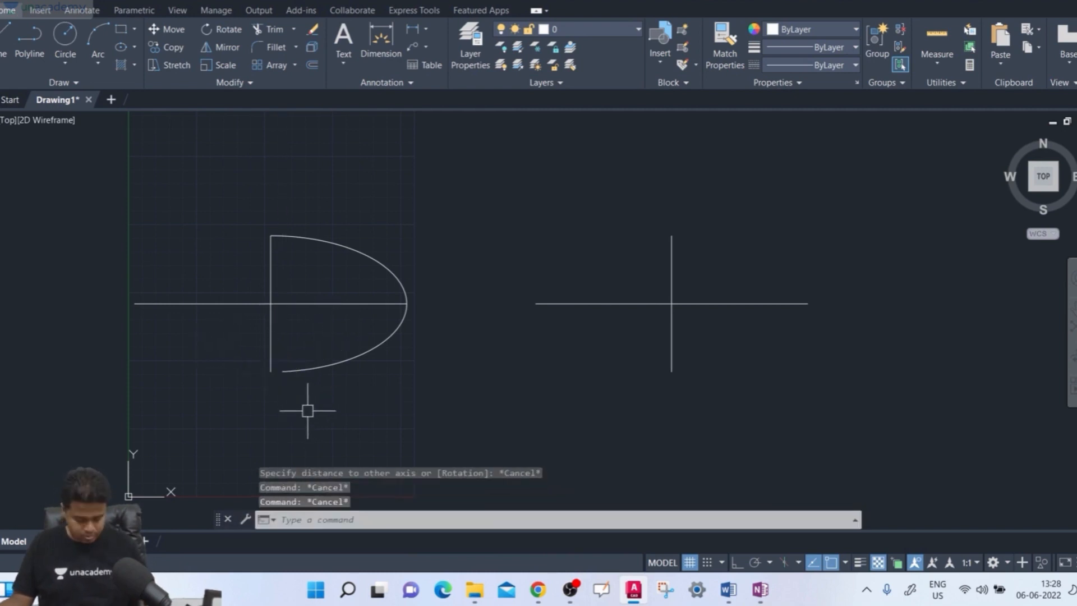
Step: Draw a line from the intersection of the original axes to the lower open end of the elliptical arc
text(1)
key(Return)
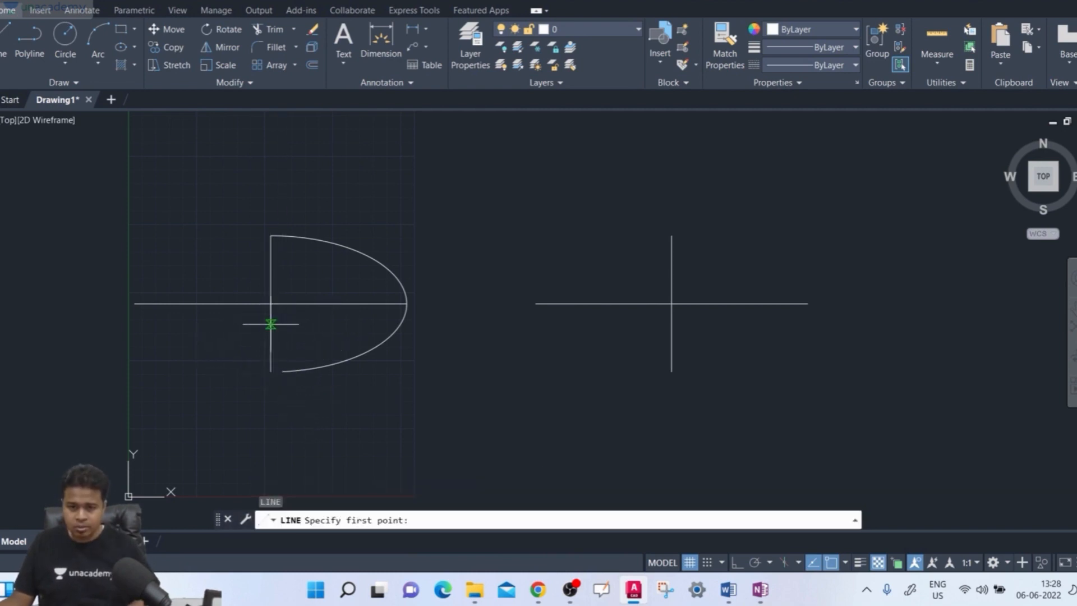
click(271, 303)
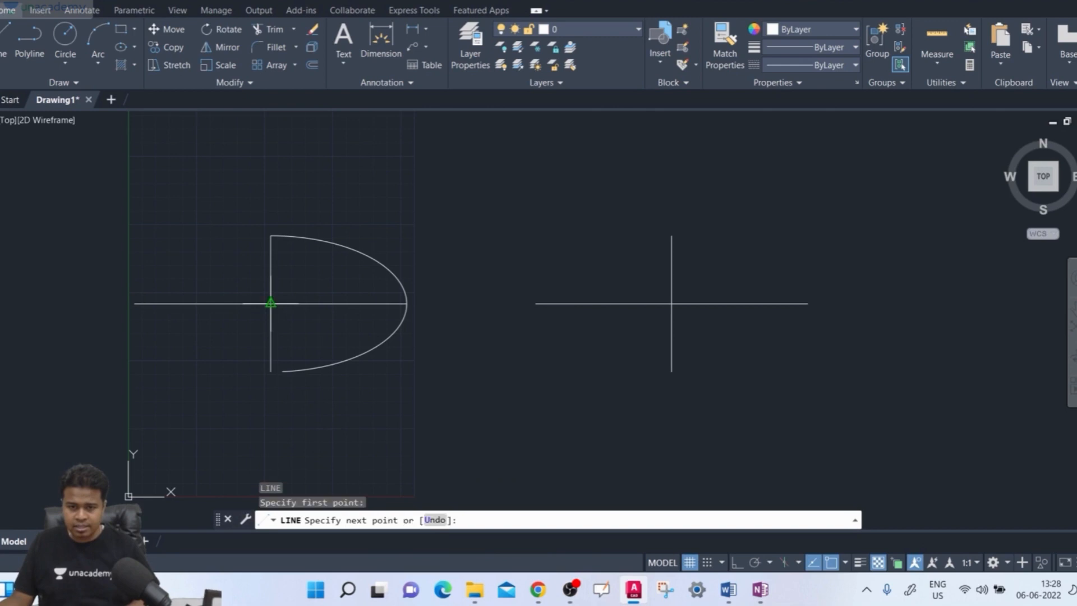
click(283, 371)
key(Return)
middle_drag(337, 409, 349, 412)
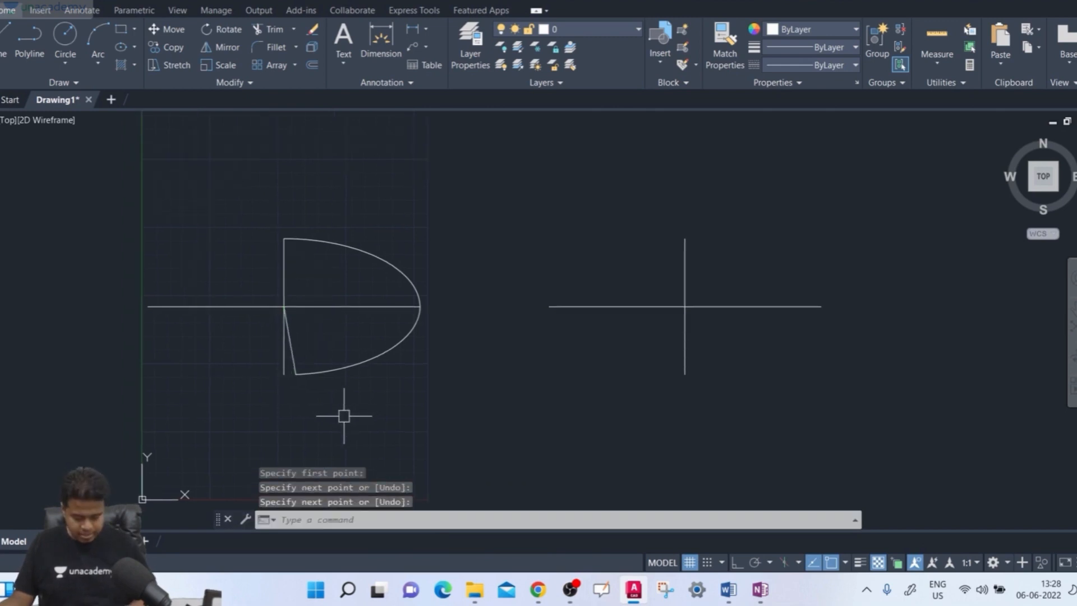
Step: Check the angle between the original horizontal axis line and the slanted line with an angular dimensional constraint preview, without placing it
click(147, 16)
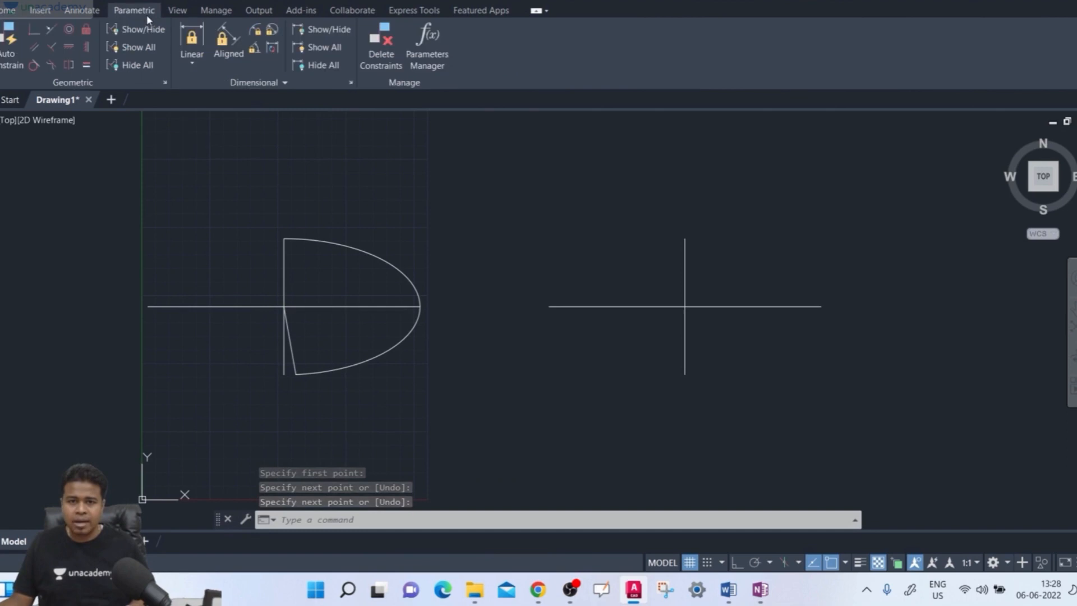
click(255, 53)
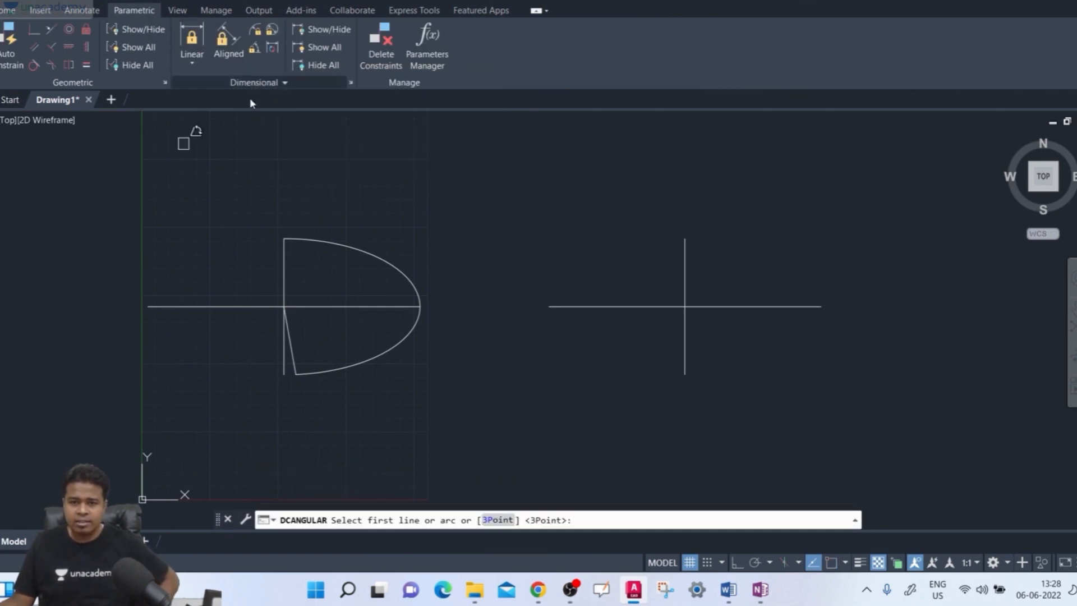
click(223, 307)
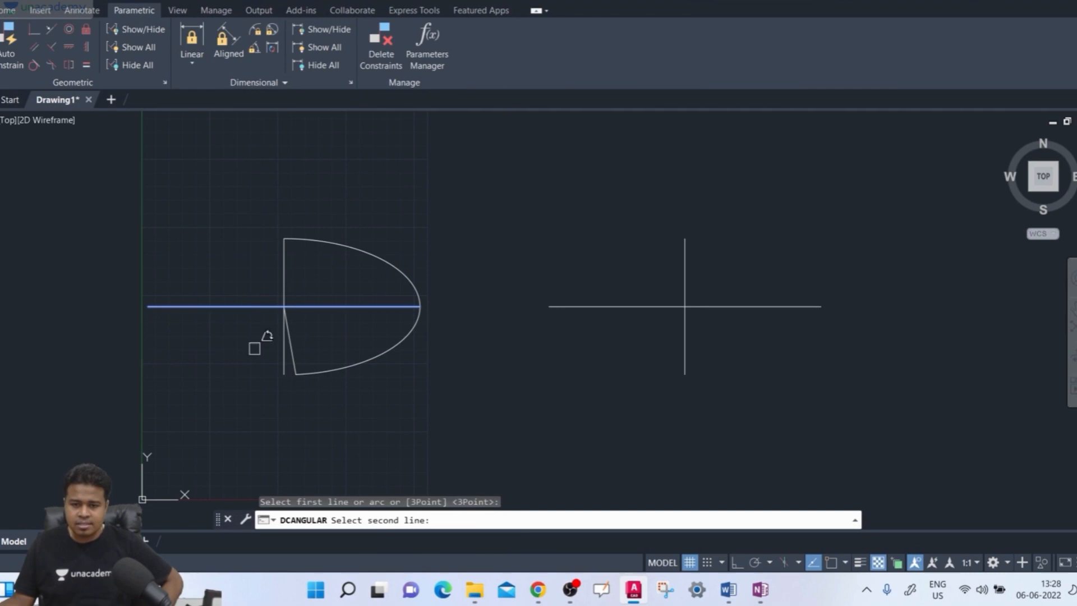
click(290, 342)
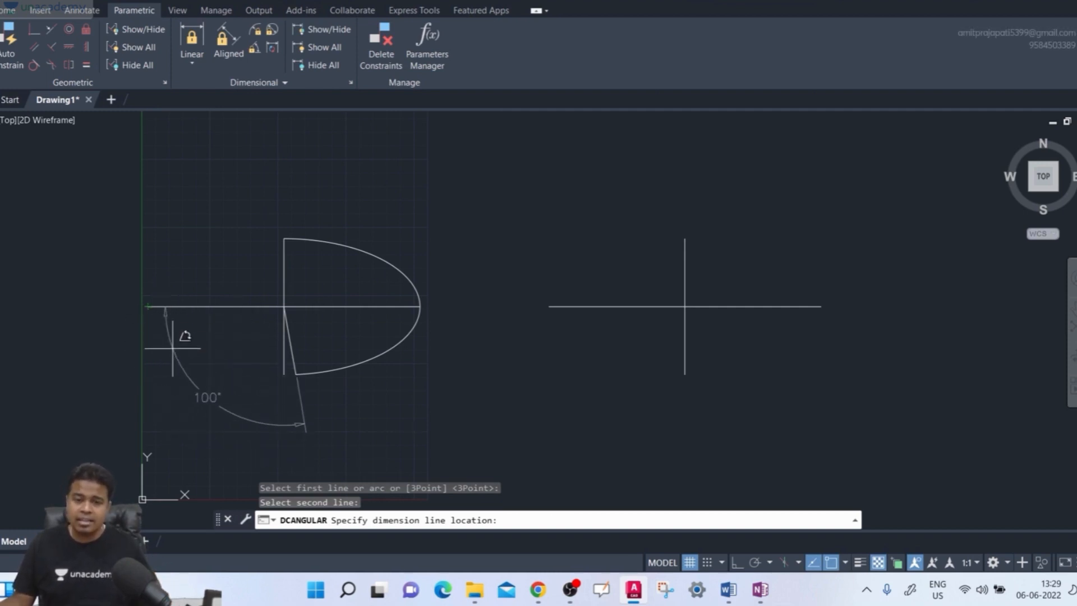
key(Escape)
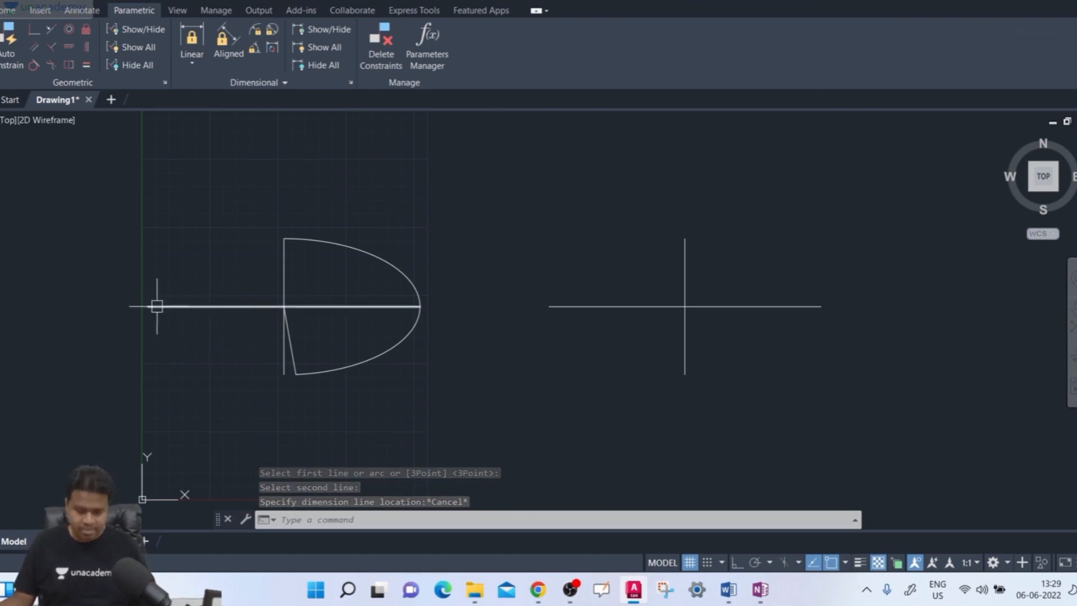
Step: Draw a full ellipse on the copied axes from the horizontal line's right end to its left end and the vertical line's lower endpoint
text(EL)
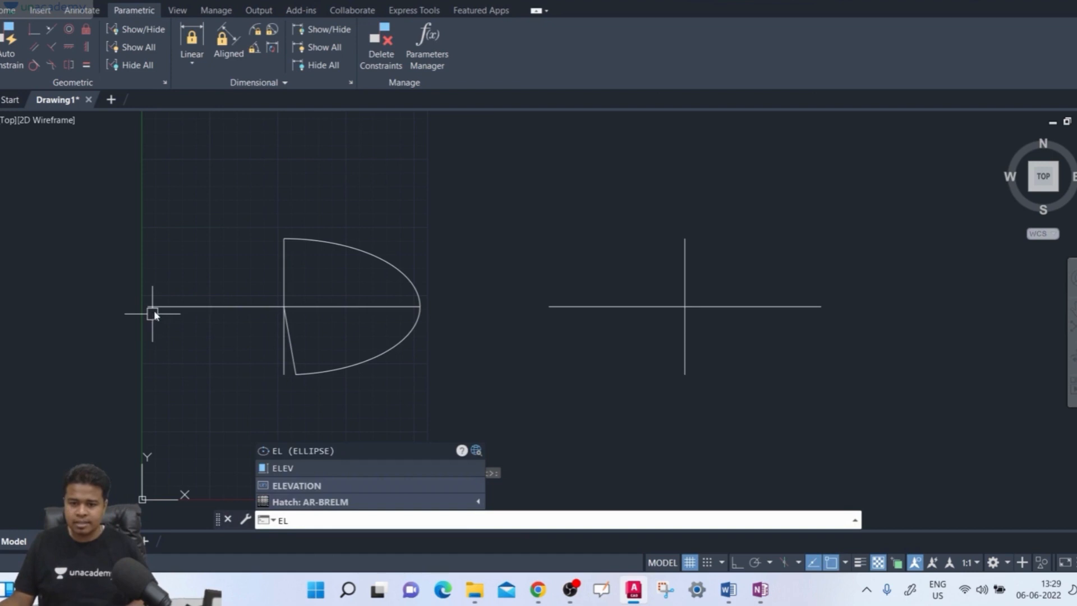
key(Return)
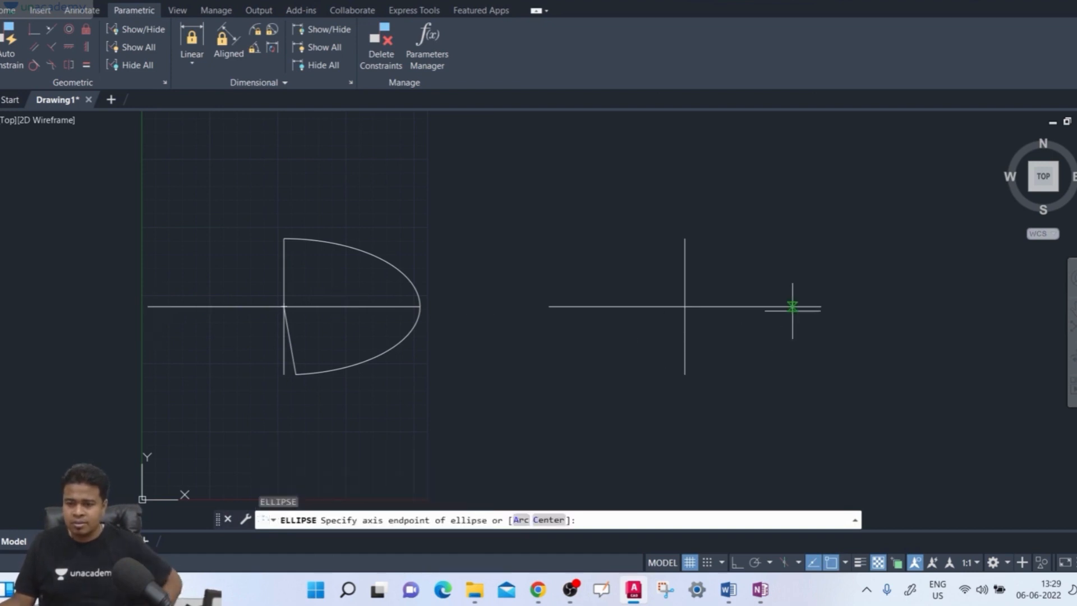
middle_drag(789, 307, 690, 332)
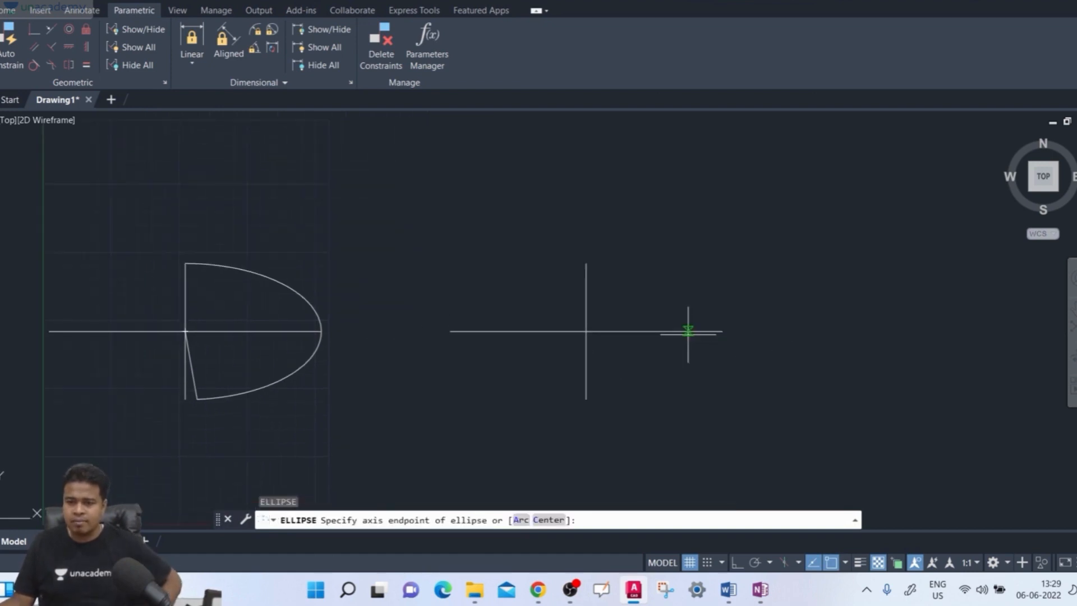
click(723, 331)
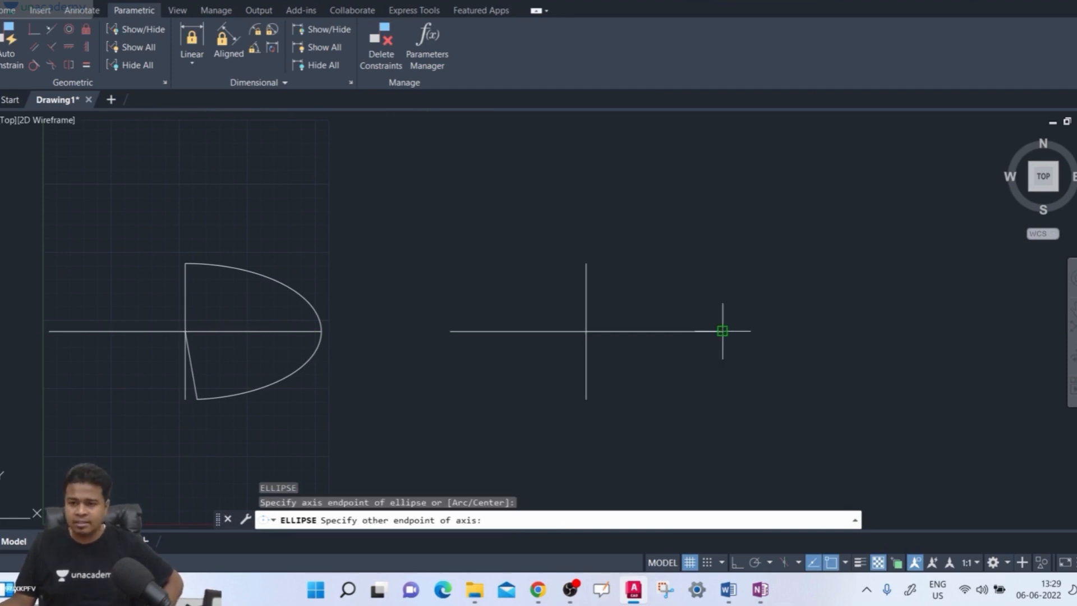
click(451, 331)
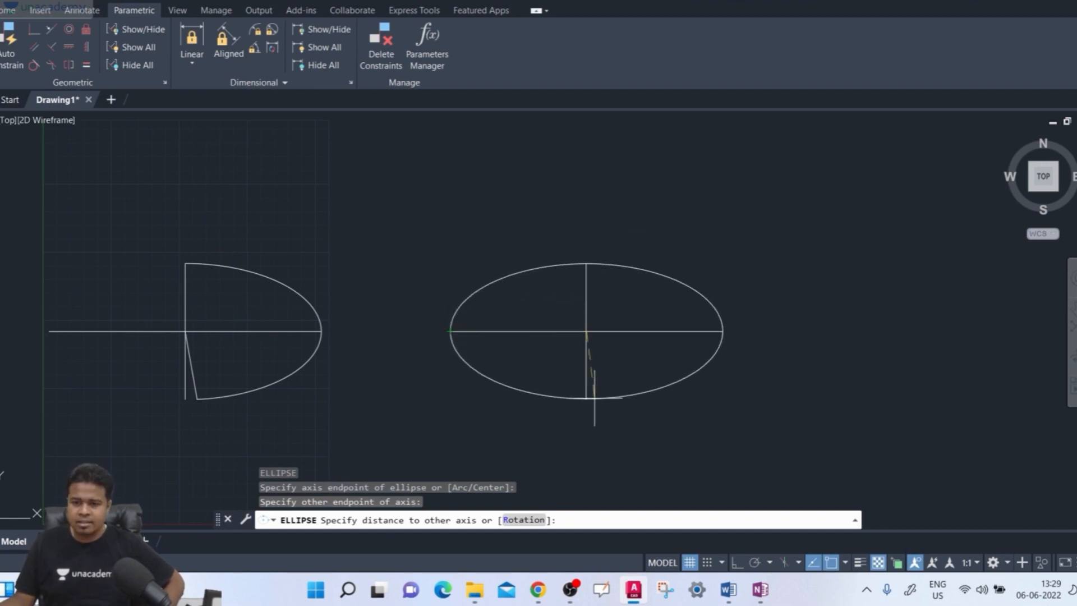
click(586, 398)
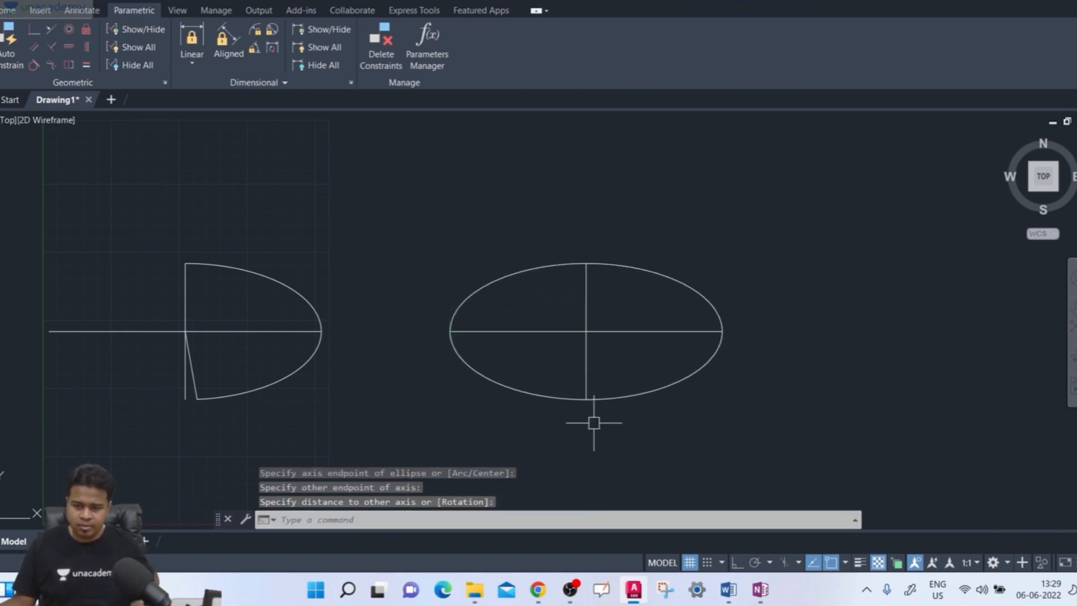
Step: Delete the full ellipse on the copied axes
key(Escape)
drag(715, 385, 641, 401)
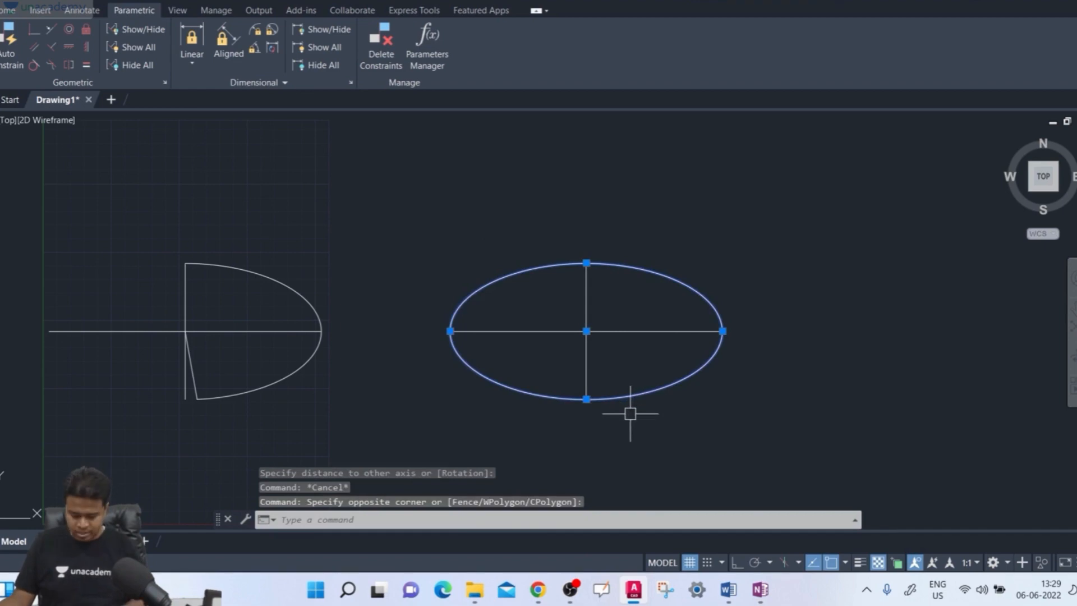
key(Delete)
Step: Draw an elliptical arc on the copied axes, starting at the horizontal line's right end, with start angle 100 and end angle 270
text(e)
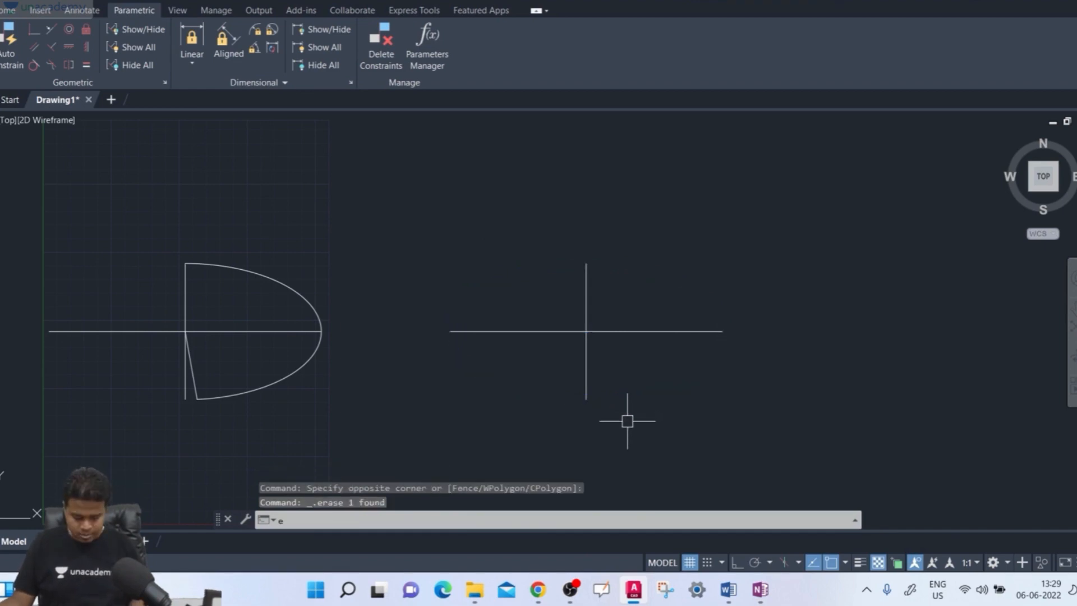
text(l)
key(Return)
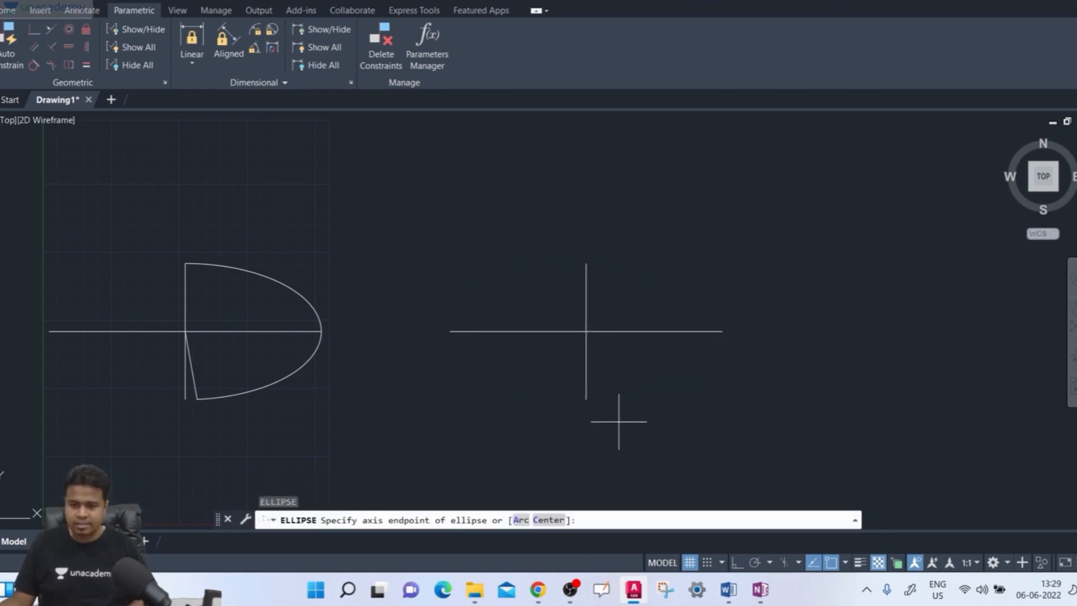
click(522, 520)
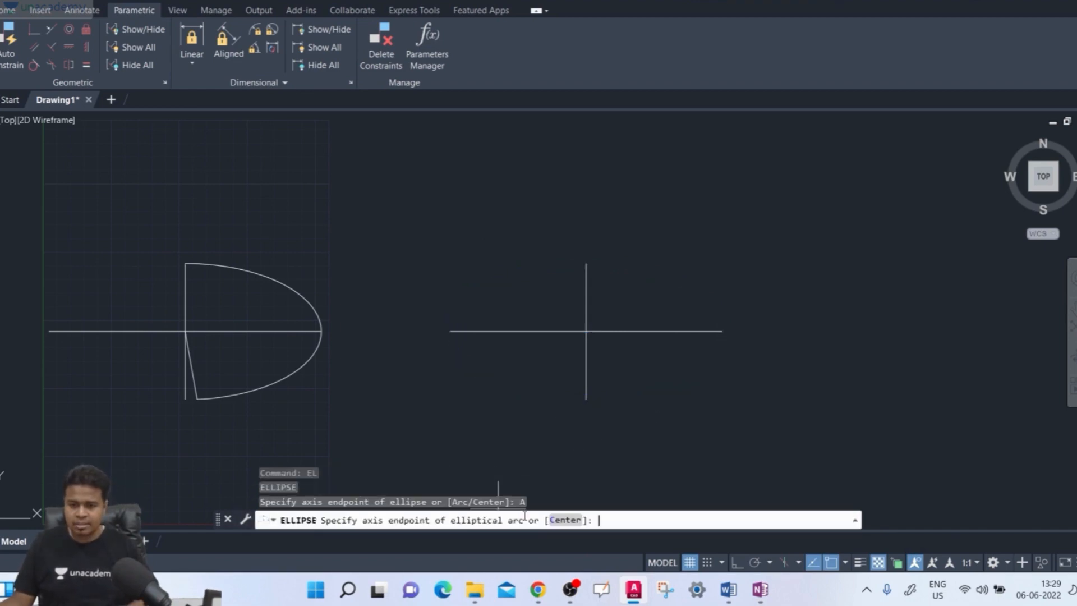
click(723, 331)
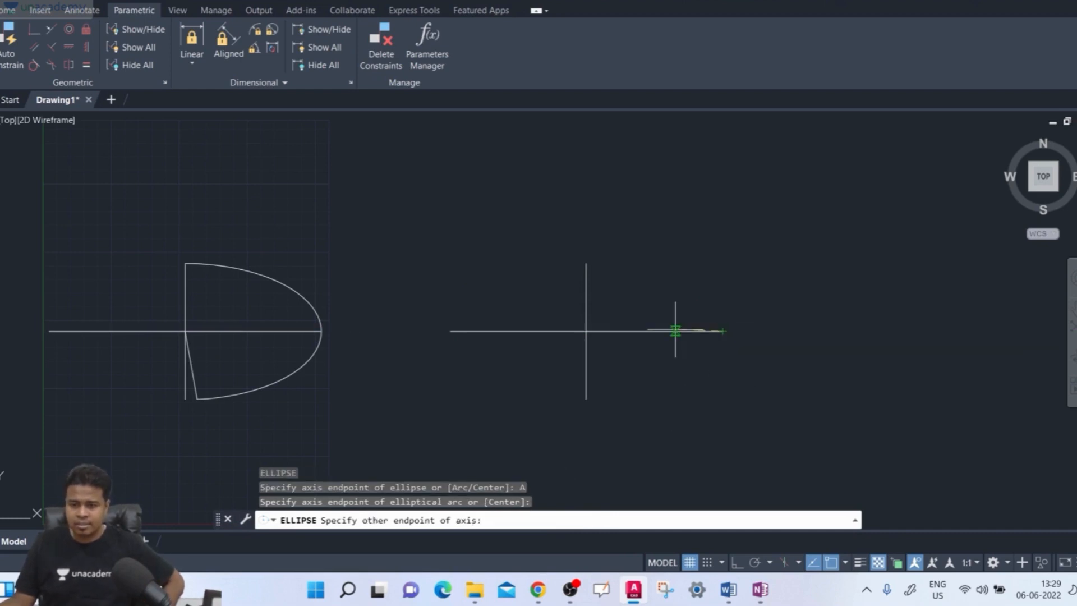
click(450, 331)
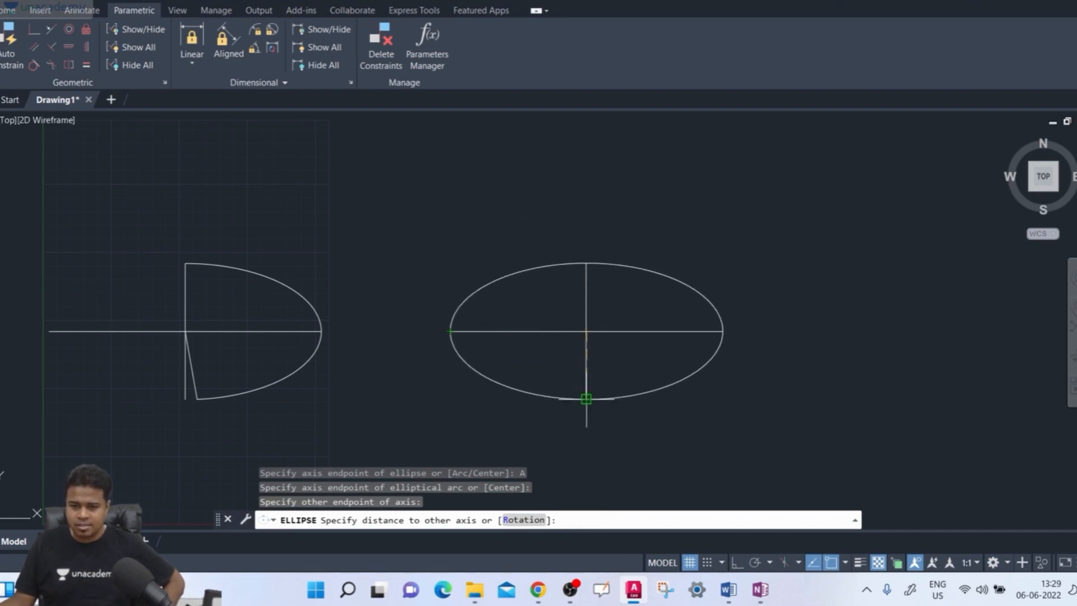
click(586, 398)
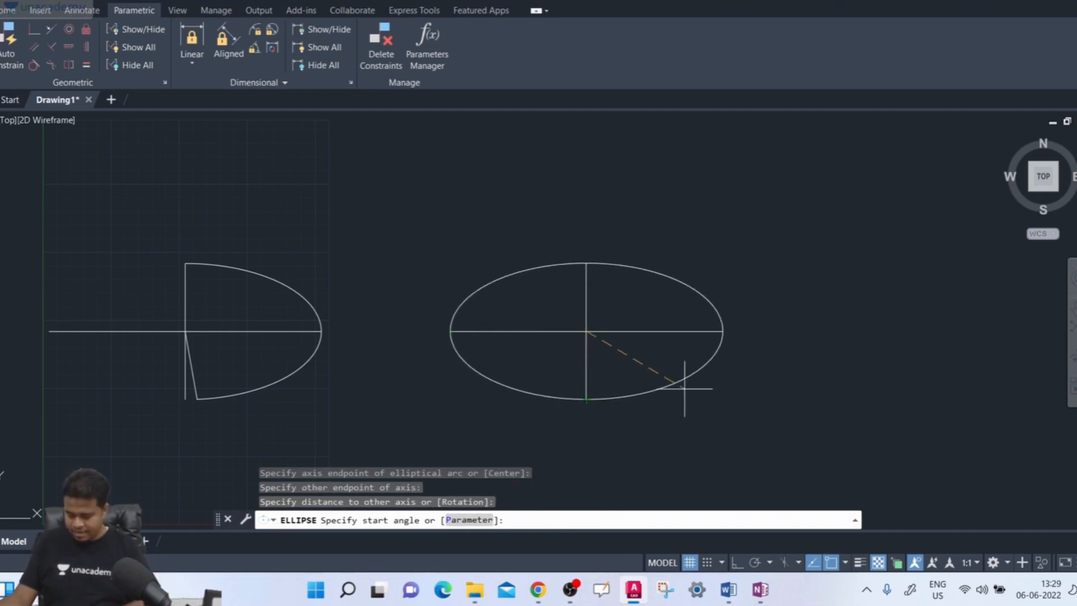
key(Return)
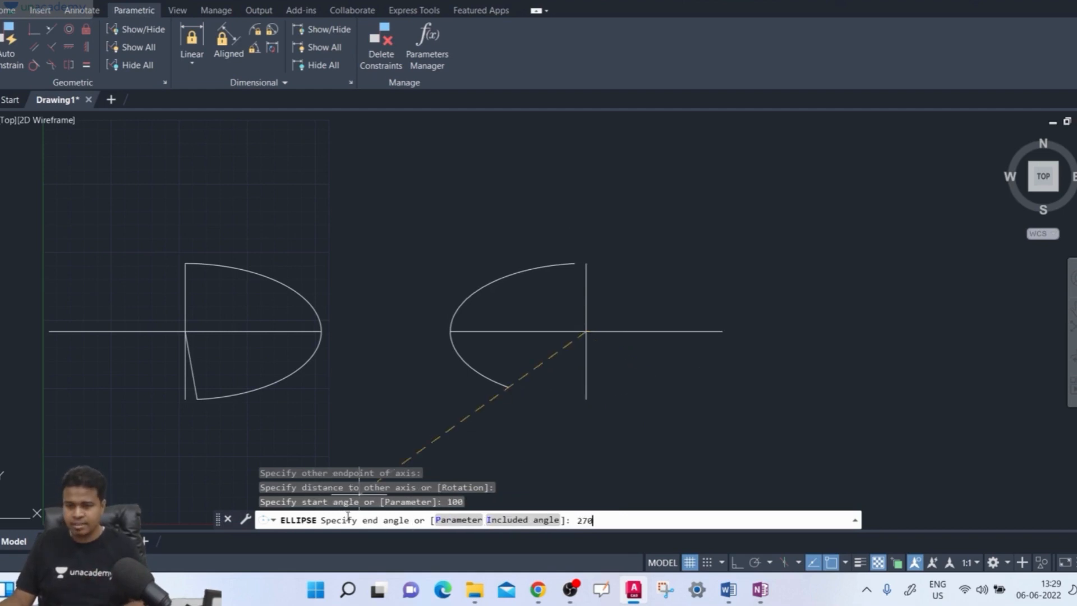
key(Return)
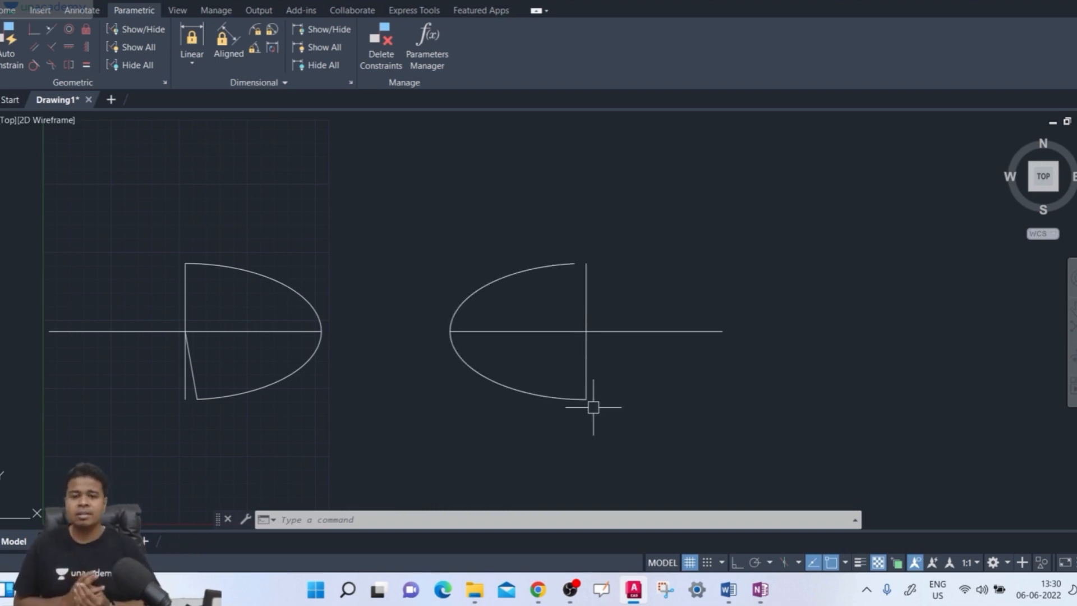
Step: Delete the elliptical arc on the copied axes
click(505, 280)
key(Delete)
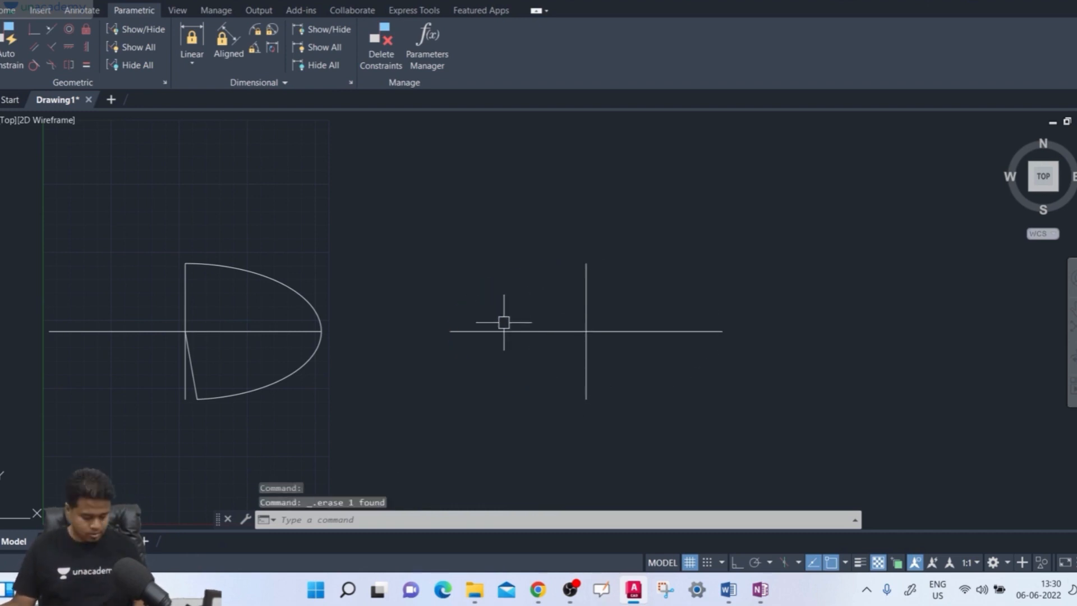
Step: Define a center-based elliptical arc at the copied axes' intersection, with axis endpoints at the horizontal line's right end and the vertical line's upper end
text(e)
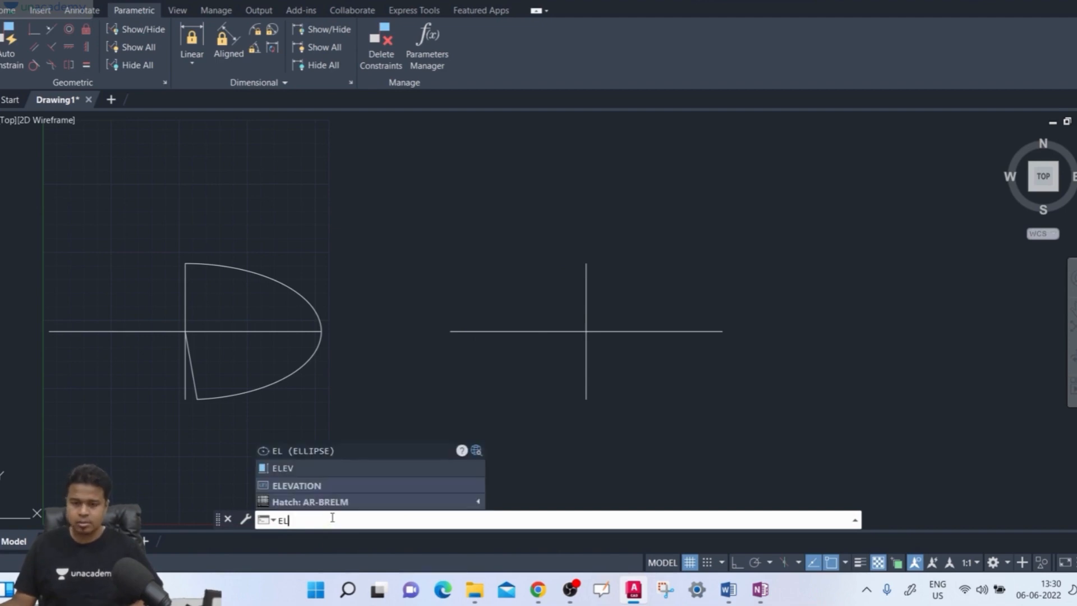
key(Return)
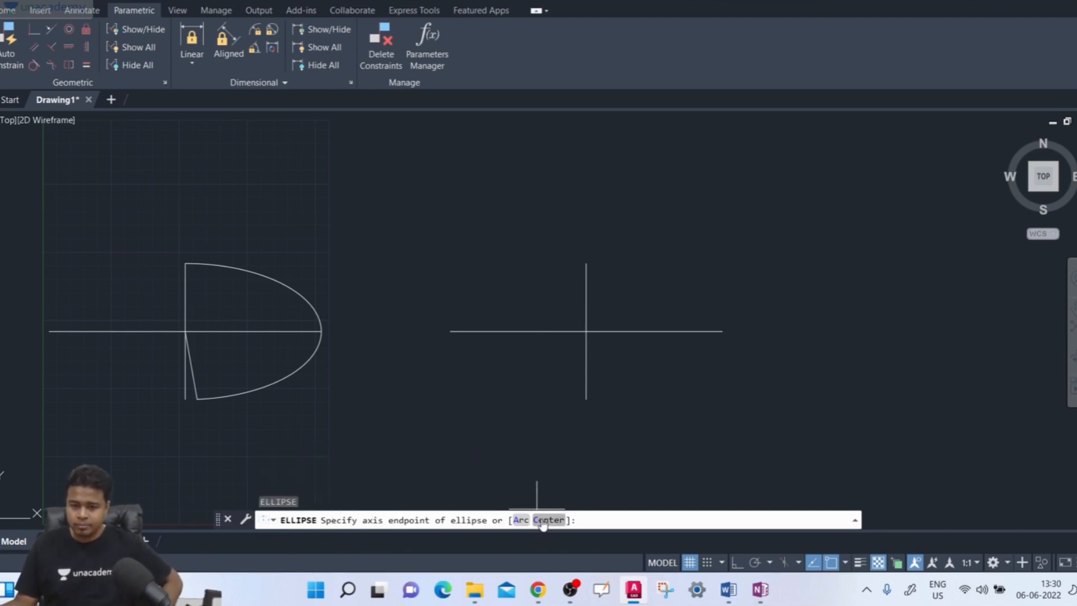
click(522, 520)
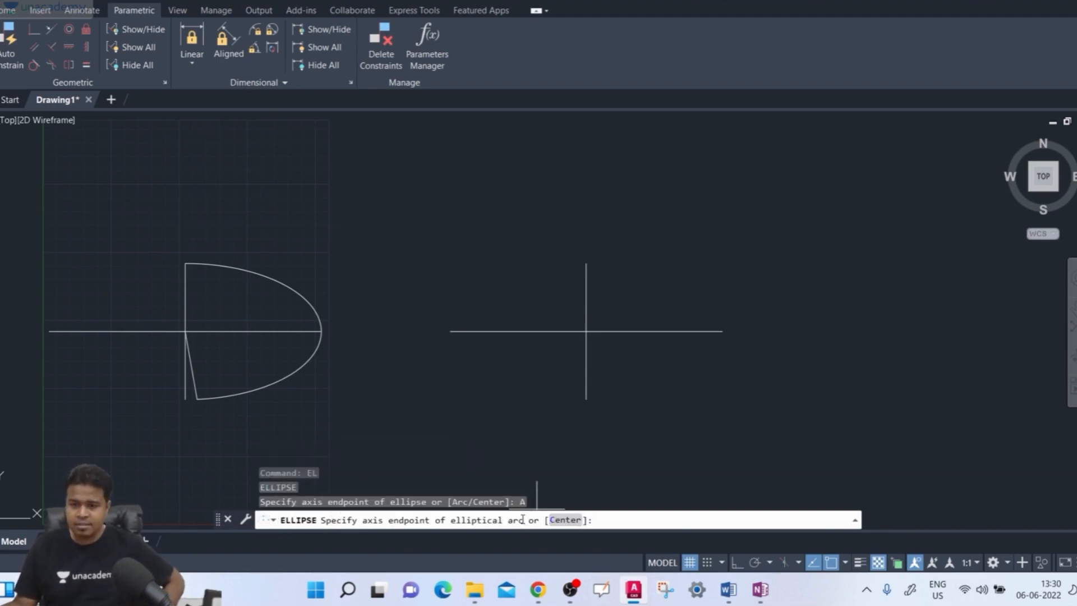
click(568, 521)
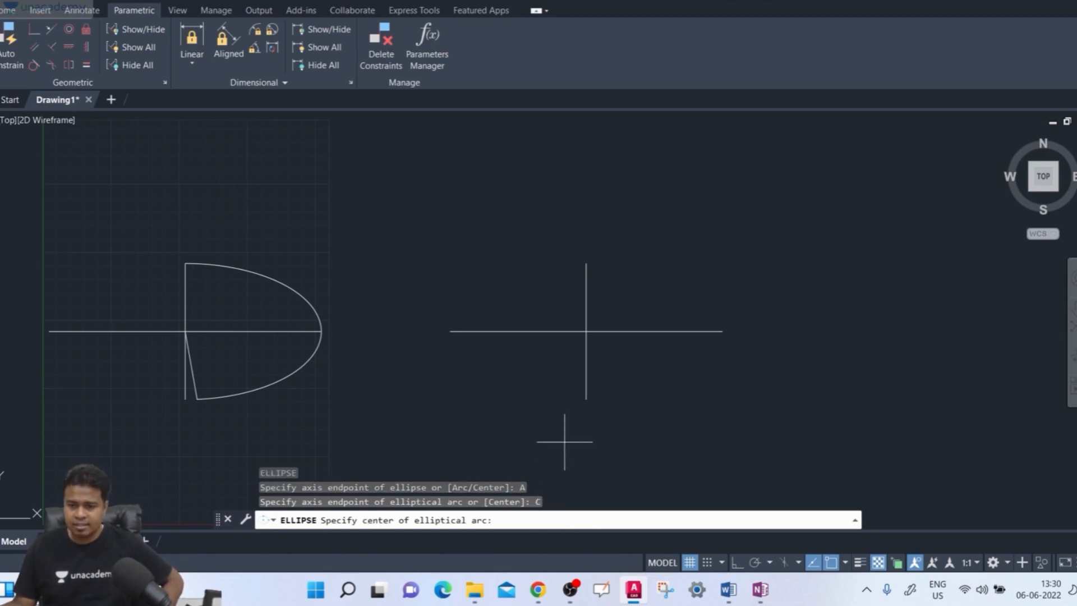
click(586, 331)
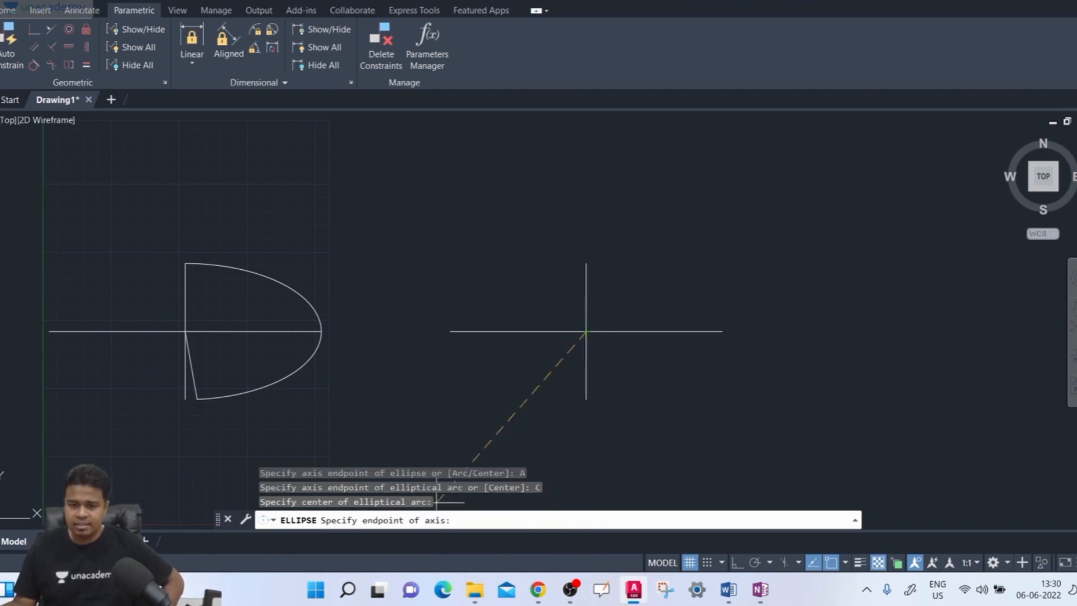
click(723, 331)
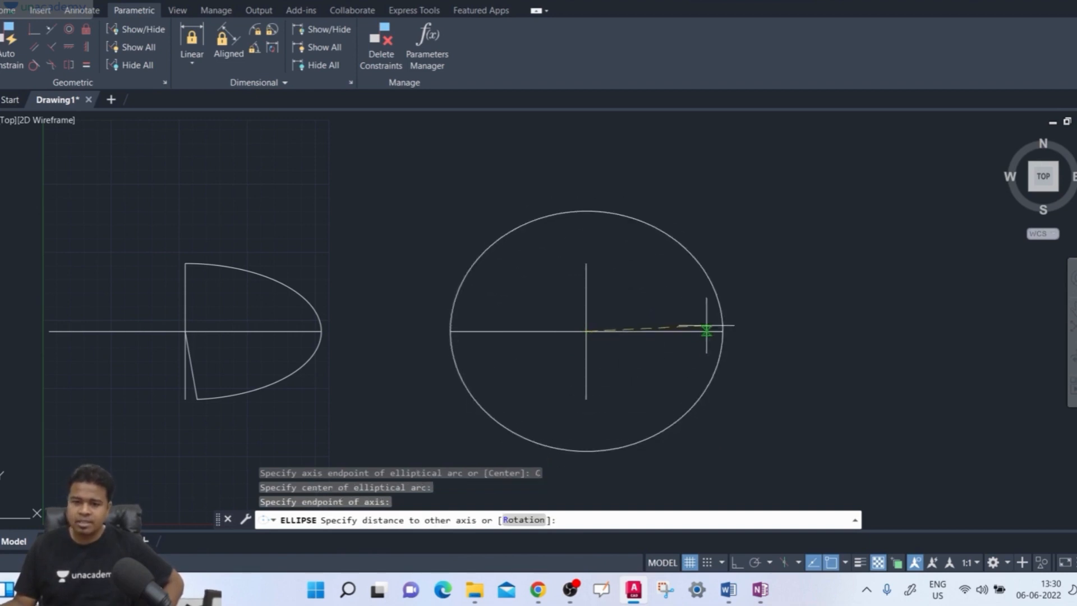
click(587, 263)
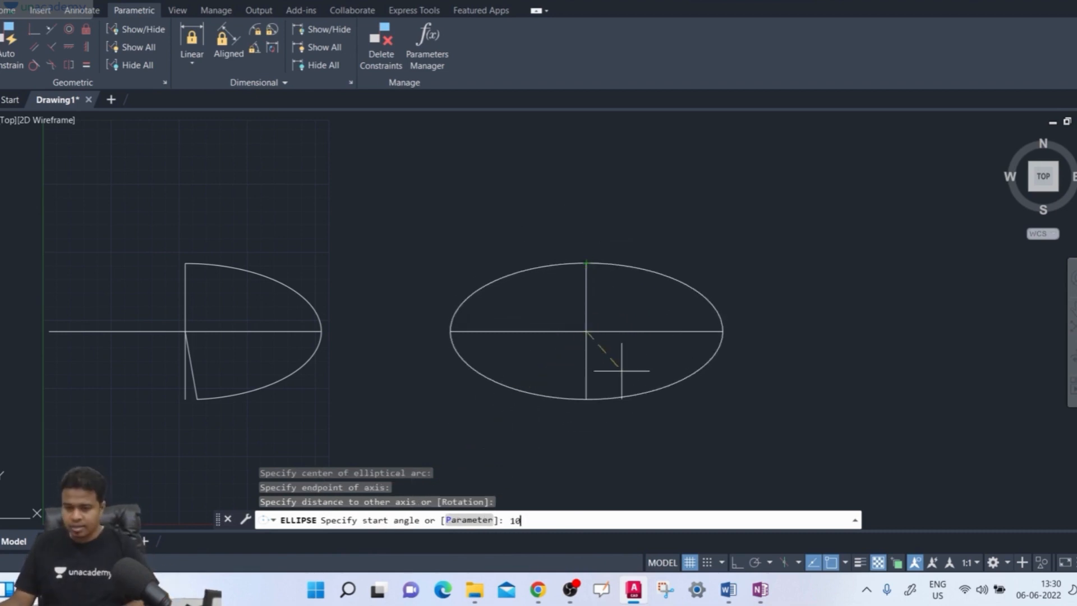
Step: Complete the elliptical arc on the copied axes with start angle 100 and end angle 270
text(100)
key(Return)
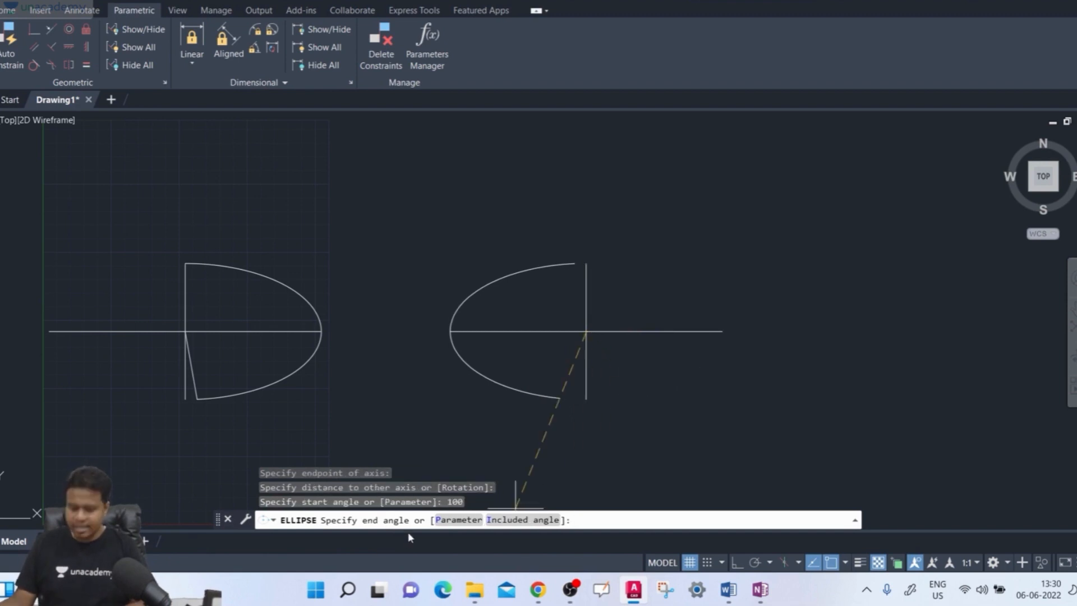
text(20)
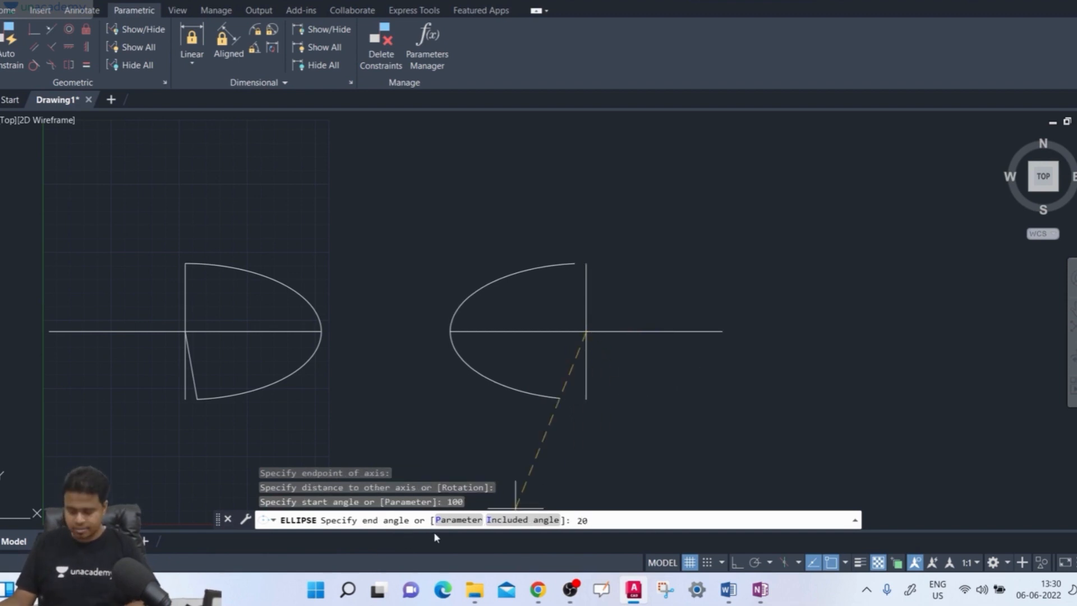
key(BackSpace)
text(70)
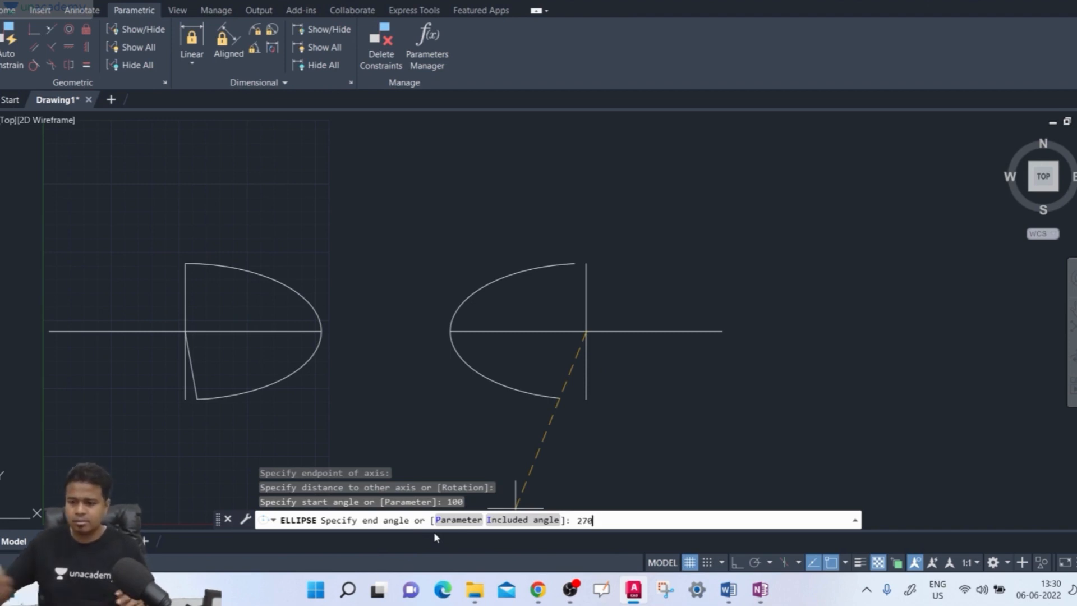
key(Return)
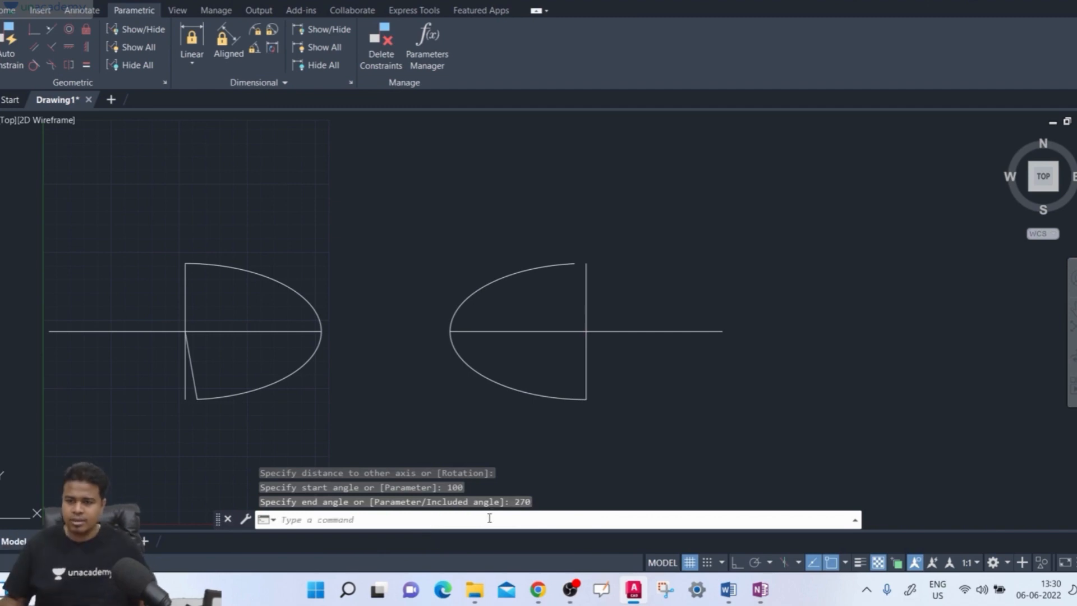